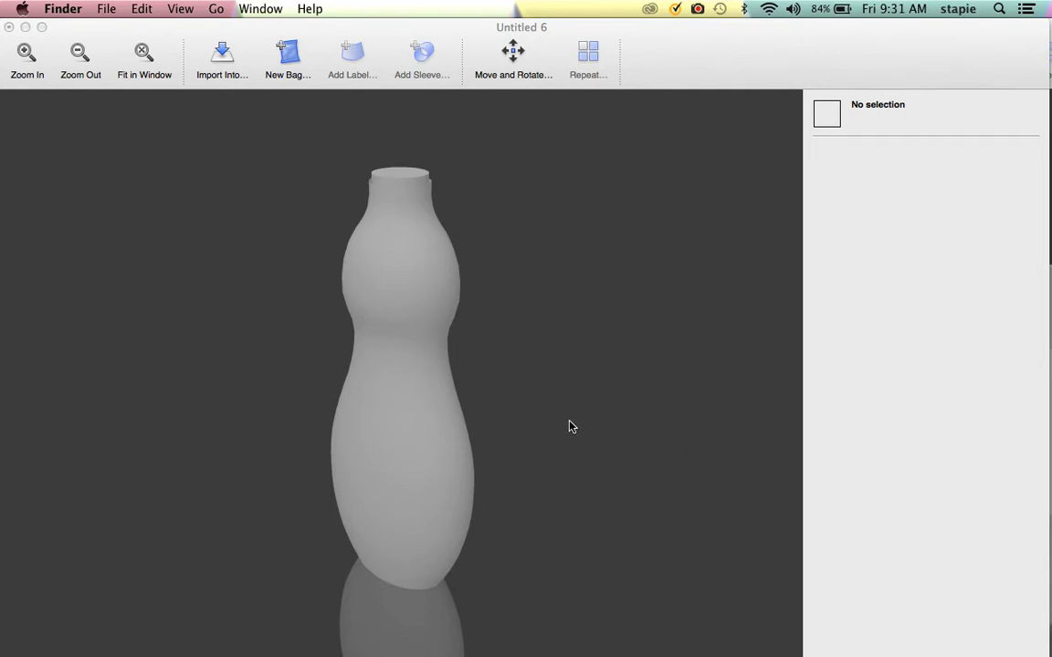
Repeat the imported bottle to make 2 along X and 3 along Z
left_click(420, 402)
mouse_move(513, 366)
left_mouse_down()
mouse_move(561, 392)
mouse_move(540, 394)
mouse_move(505, 361)
left_mouse_up()
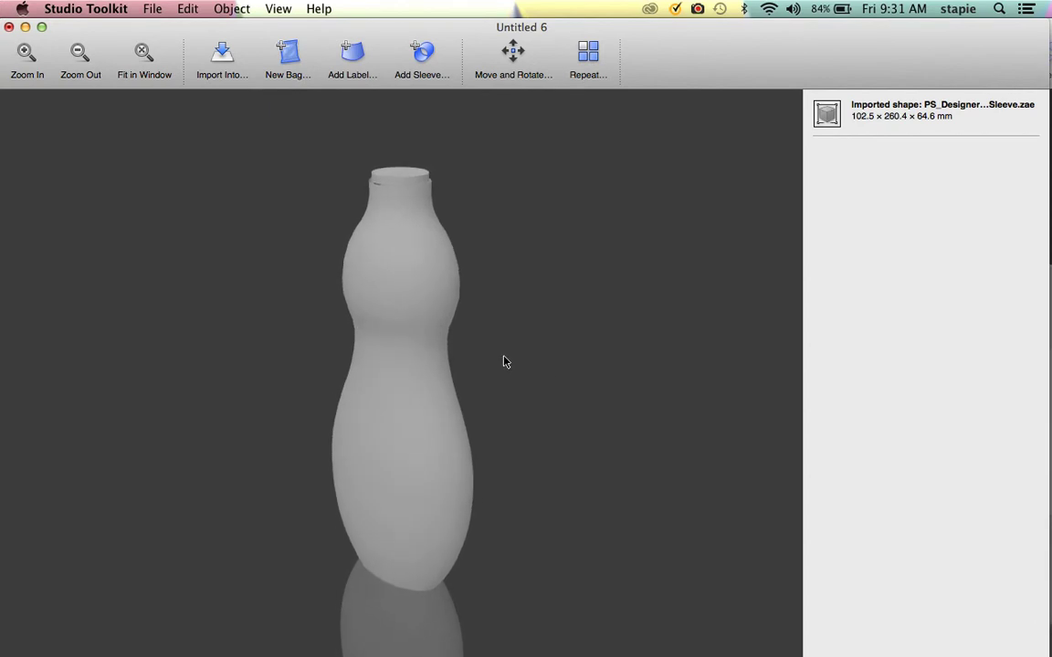
mouse_move(504, 363)
left_mouse_down()
mouse_move(525, 352)
mouse_move(451, 385)
mouse_move(531, 305)
mouse_move(523, 321)
mouse_move(593, 312)
mouse_move(559, 315)
mouse_move(554, 326)
mouse_move(465, 328)
mouse_move(522, 332)
mouse_move(493, 336)
left_mouse_up()
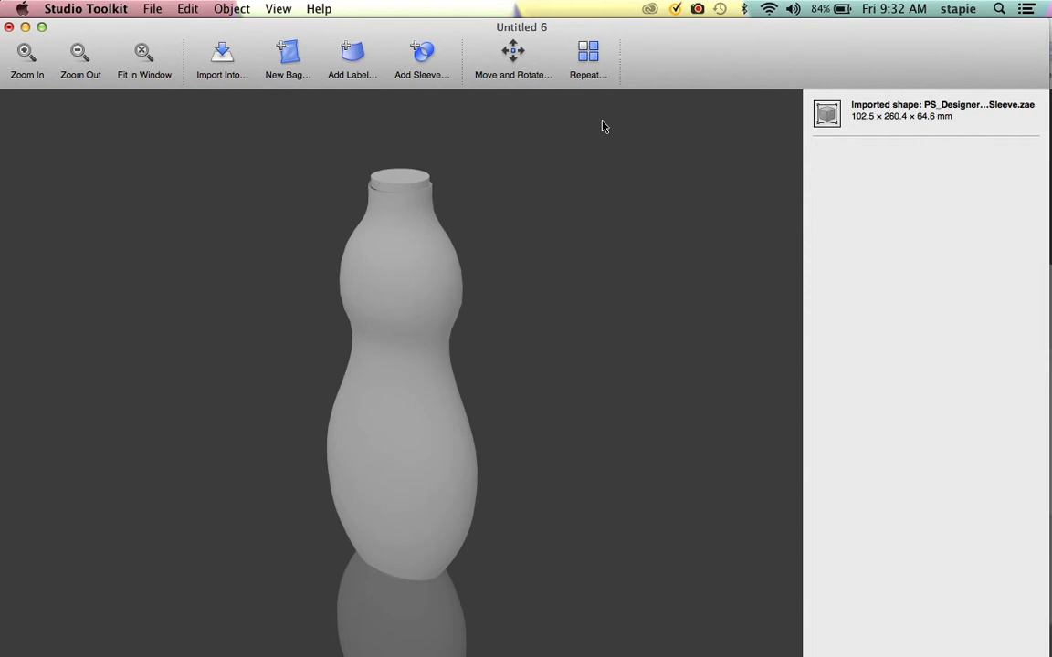
left_click(586, 58)
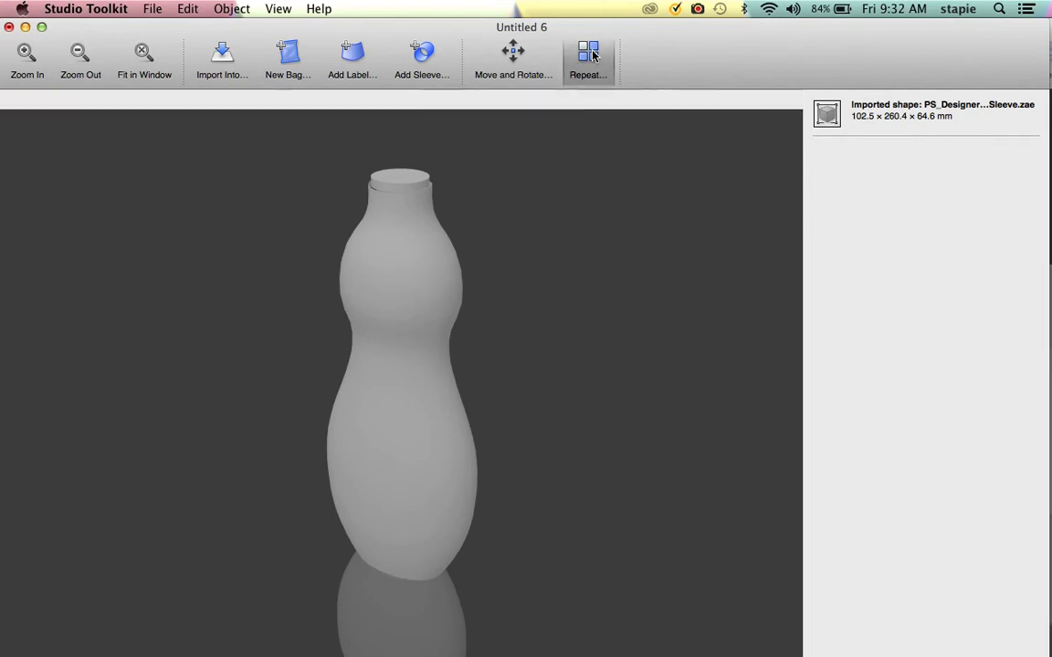
left_click_drag(560, 106, 545, 110)
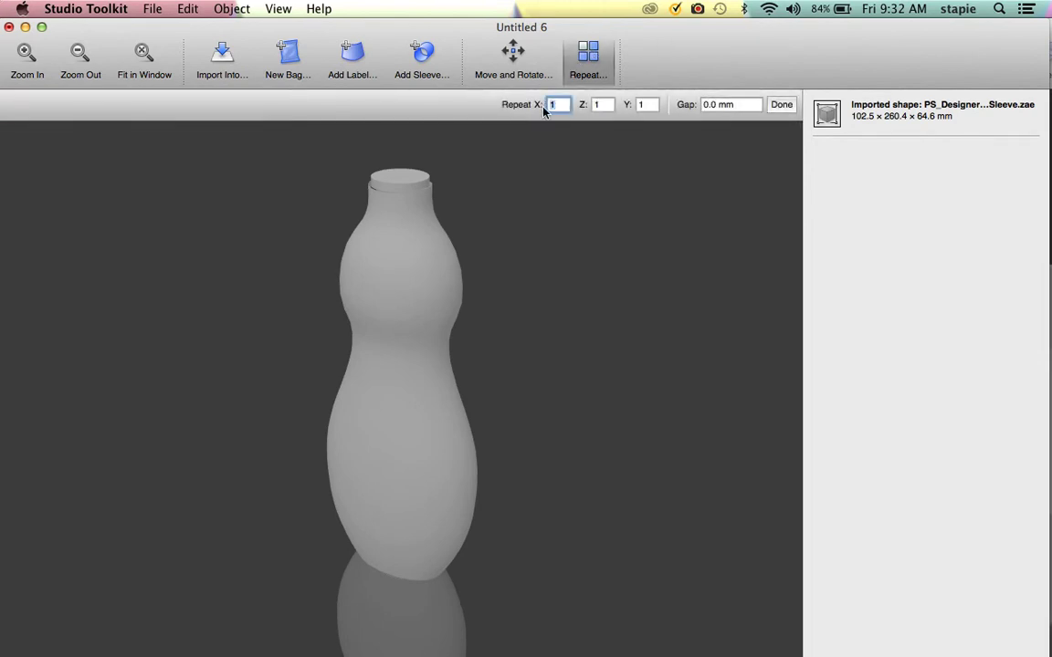
type("2")
key("Tab")
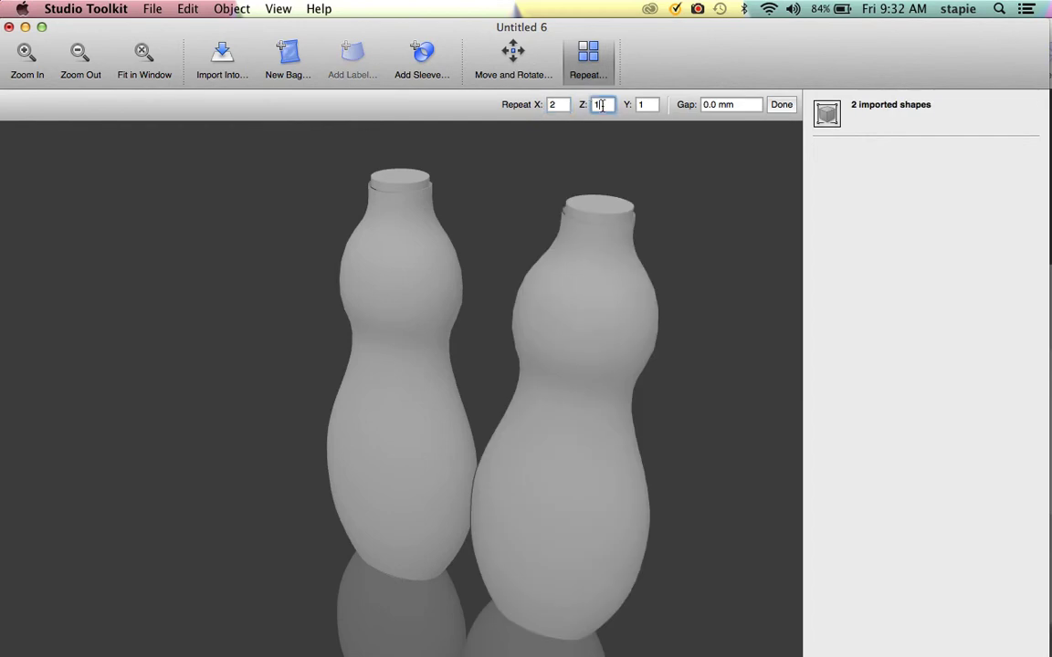
type("3")
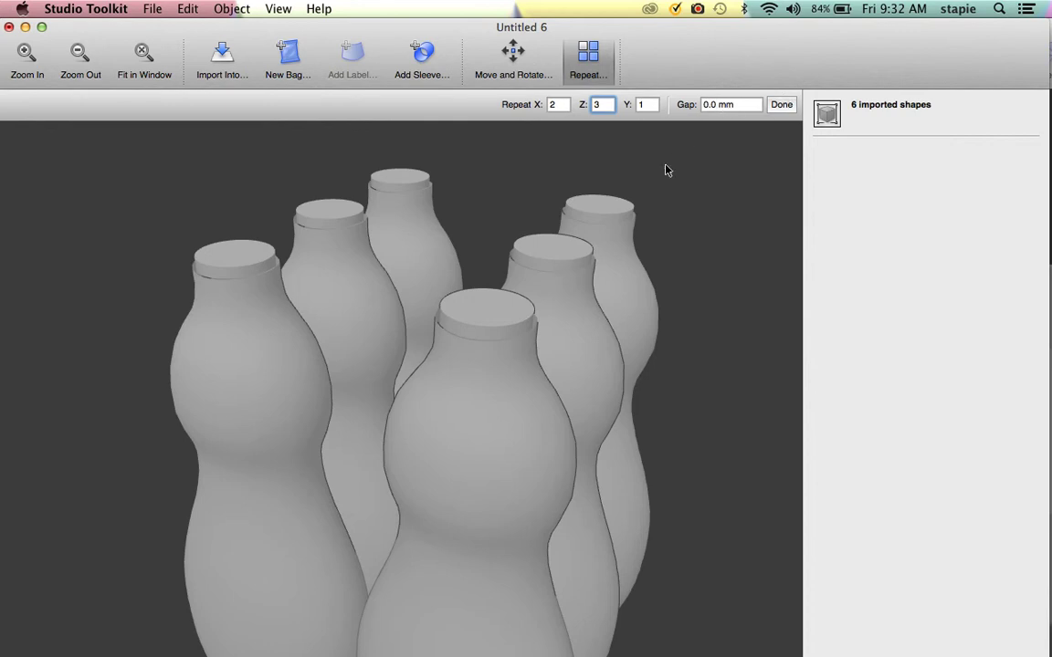
Set the gap between the repeated bottles to 2 mm and finish the repeat
left_click(703, 104)
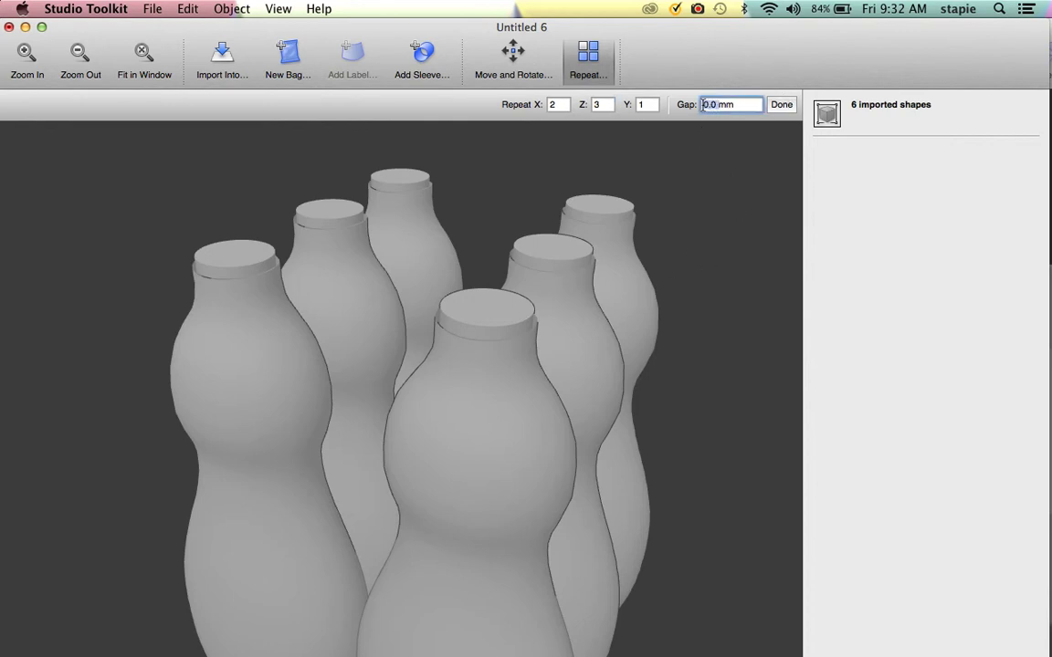
left_click_drag(706, 104, 740, 103)
type("2mm")
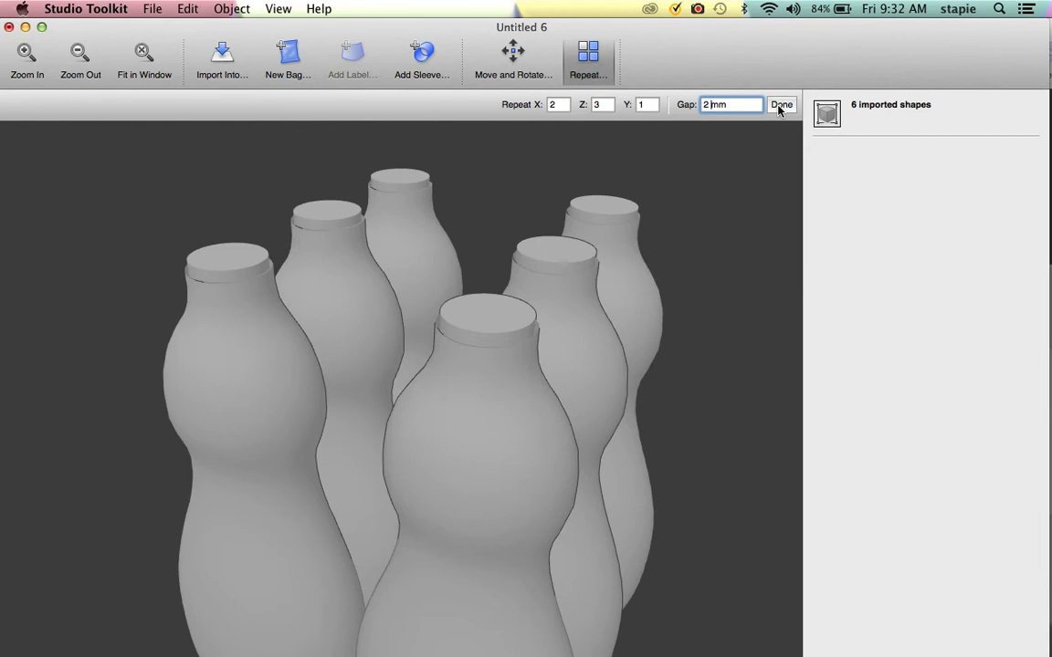
left_click(781, 105)
left_click_drag(542, 392, 587, 393)
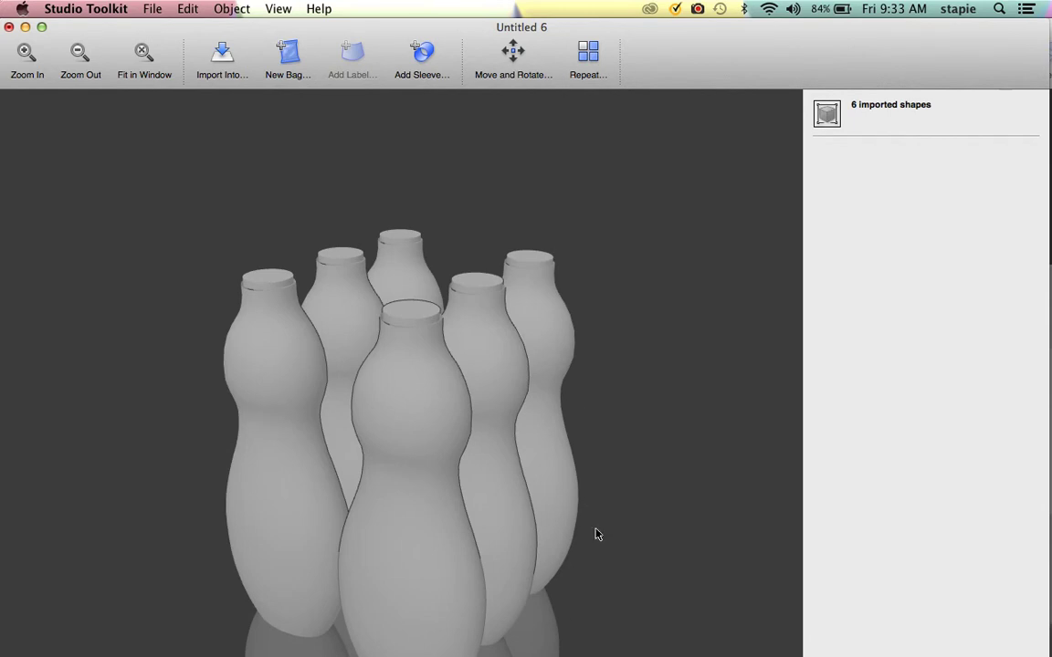
Switch to Illustrator, bring up PS_SoapBottleSleeve_2.ai and reposition its 3D Studio preview over the artwork
mouse_move(607, 652)
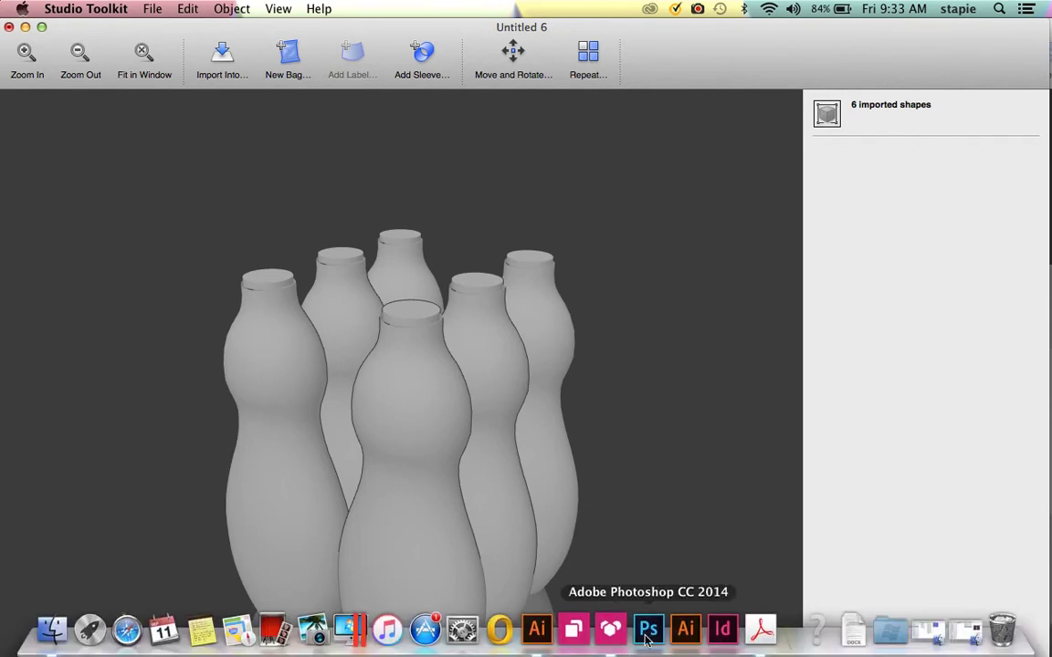
left_click(539, 632)
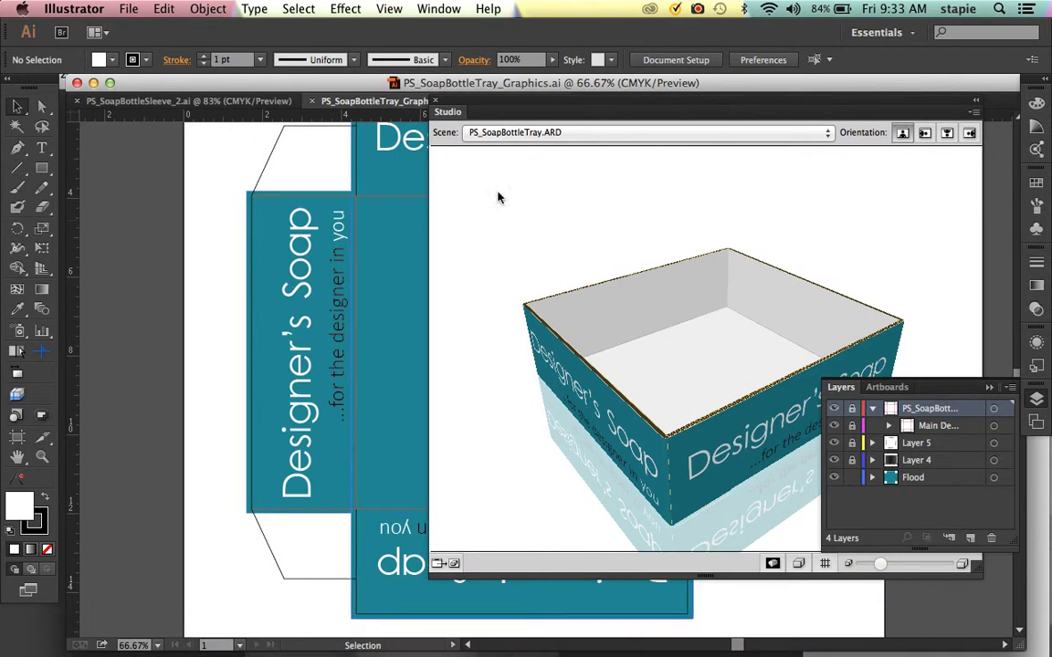
left_click_drag(526, 110, 562, 111)
left_click(246, 99)
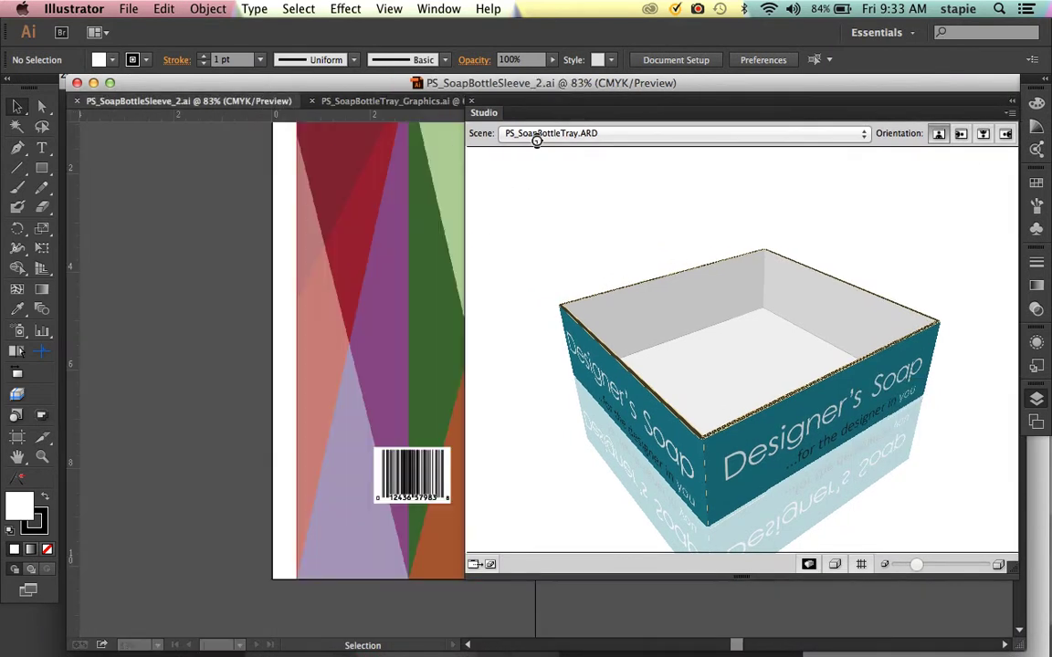
left_click_drag(610, 183, 967, 314)
left_click_drag(782, 102, 597, 91)
Look up the Studio Designer display commands and examine the sleeved bottle in the 3D preview
left_click(440, 9)
mouse_move(486, 349)
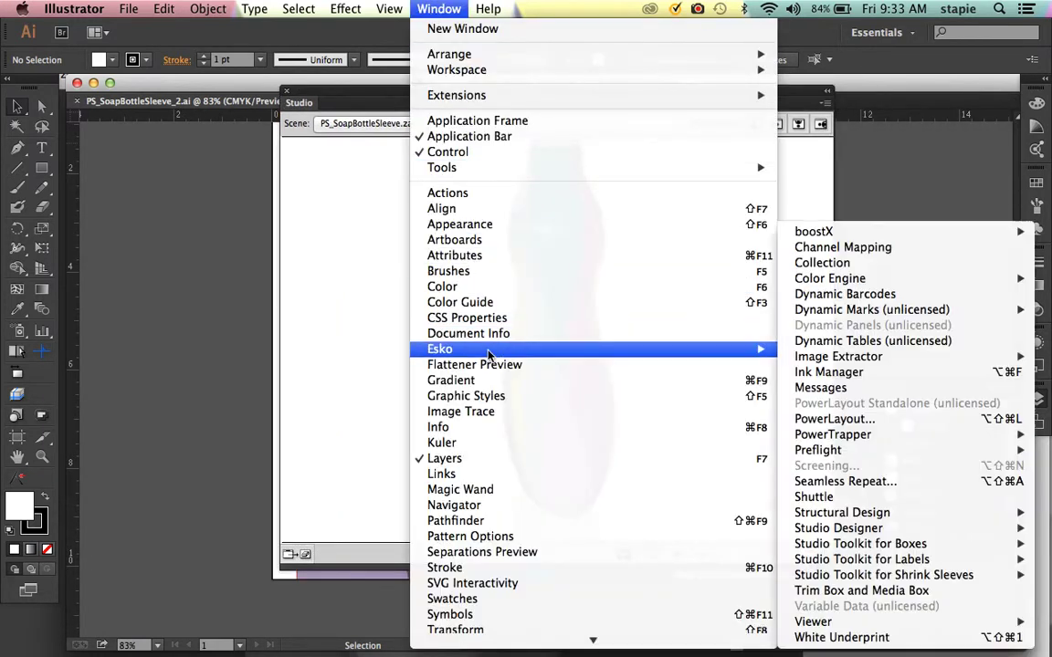
mouse_move(849, 528)
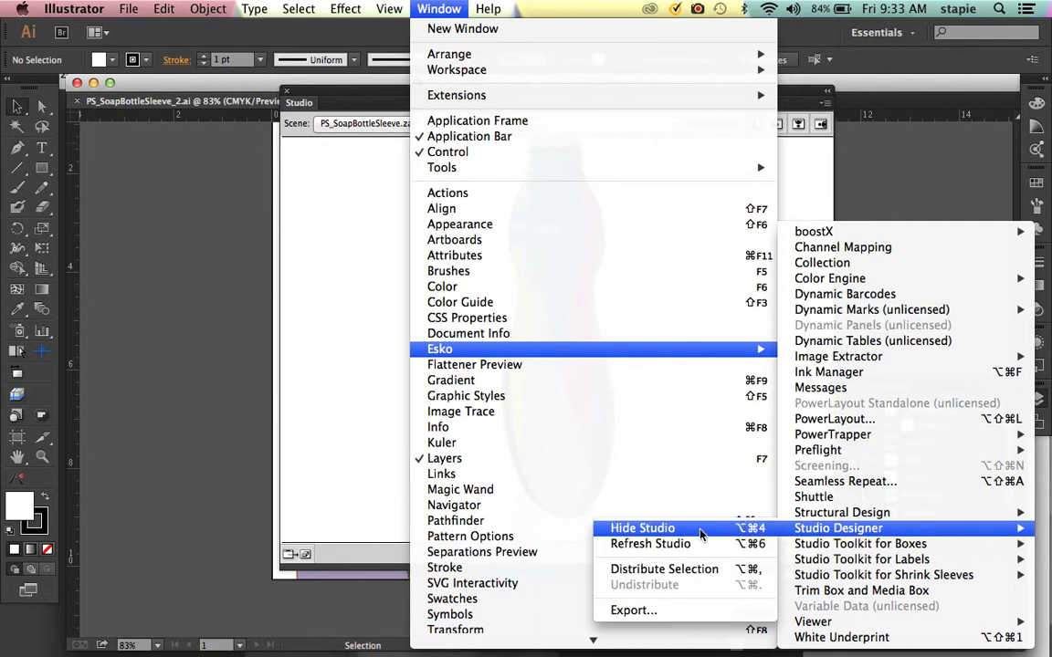
left_click(356, 423)
left_click_drag(515, 266, 686, 274)
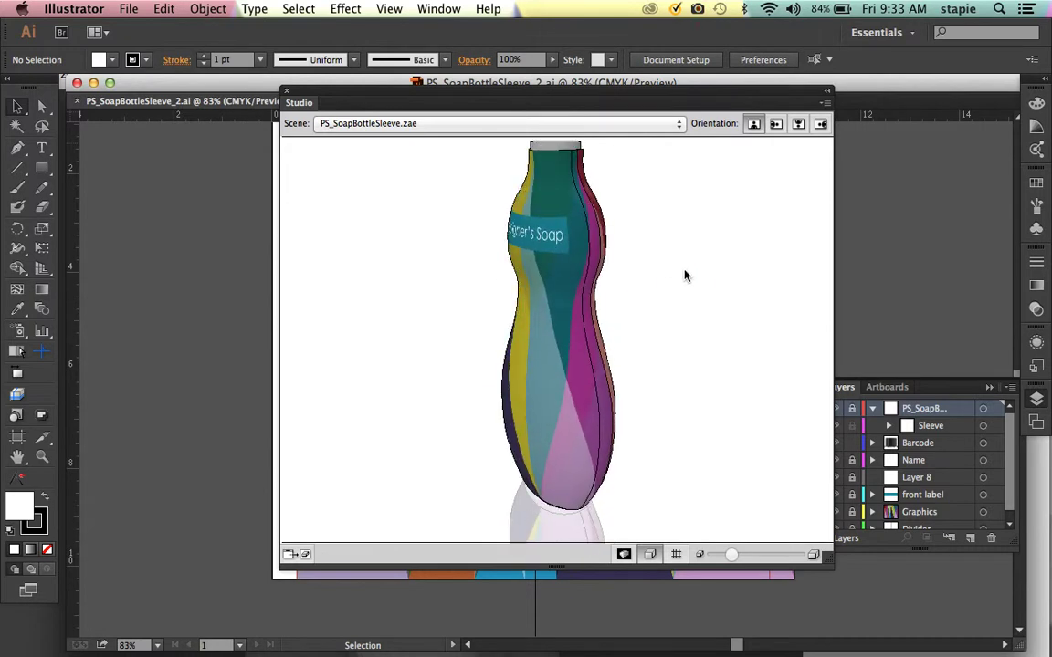
Export the sleeved bottle scene as a Collada Archive named Bottle in the Soap Bottle folder
left_click(826, 104)
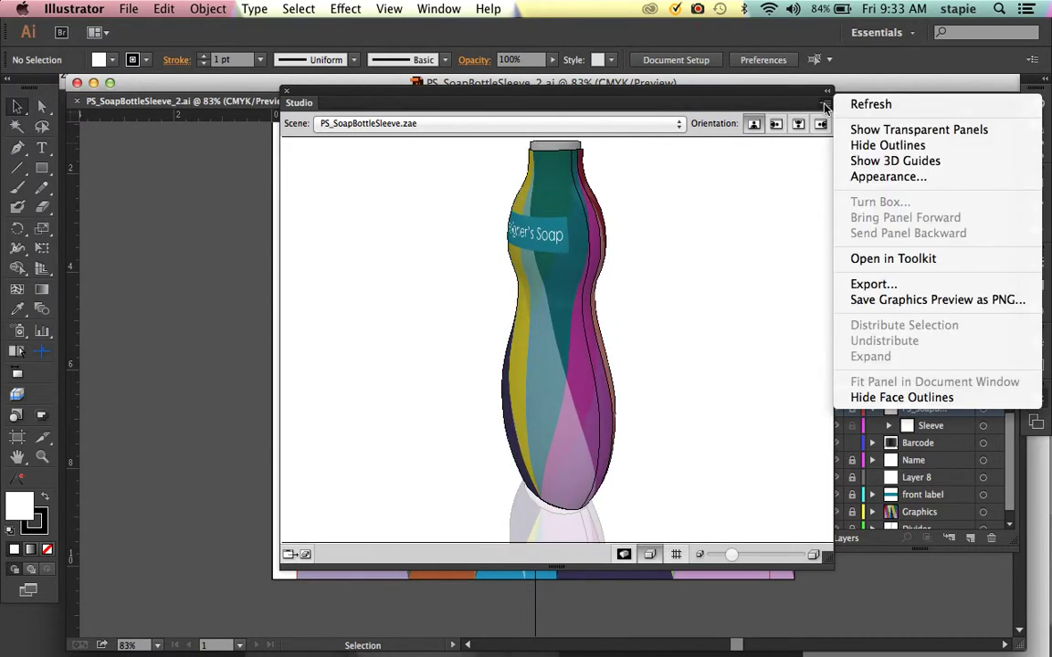
left_click(897, 283)
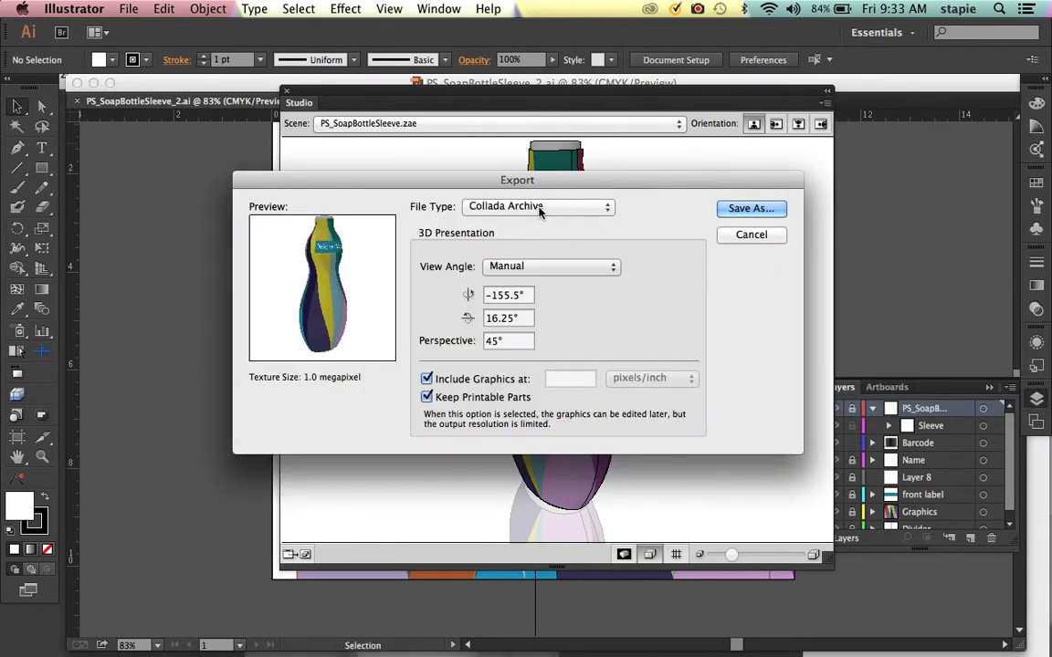
left_click(753, 209)
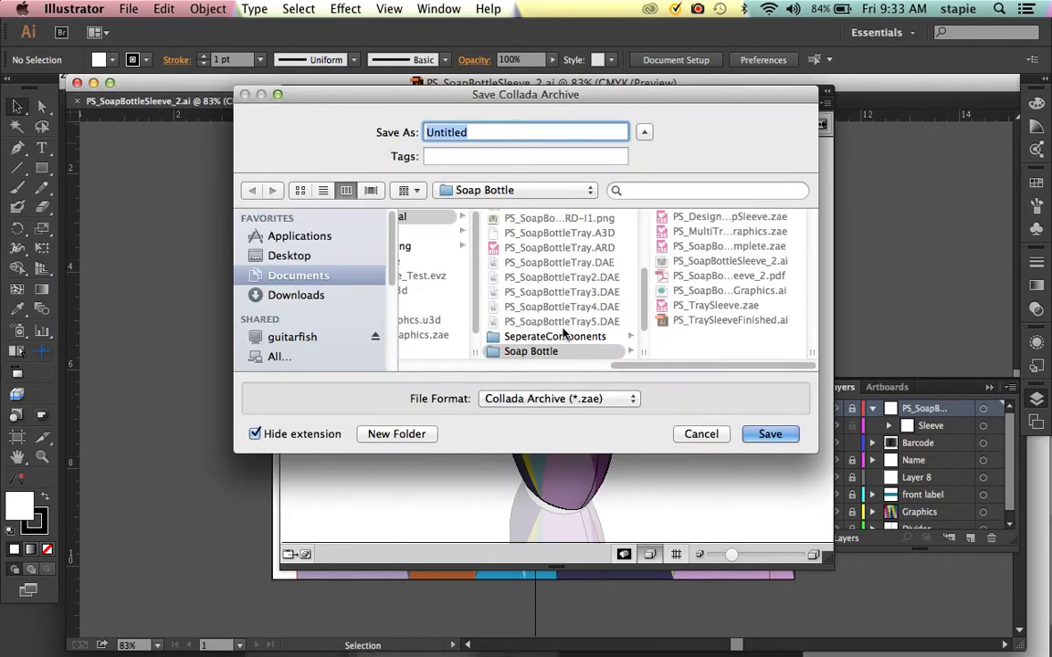
type("Bottle")
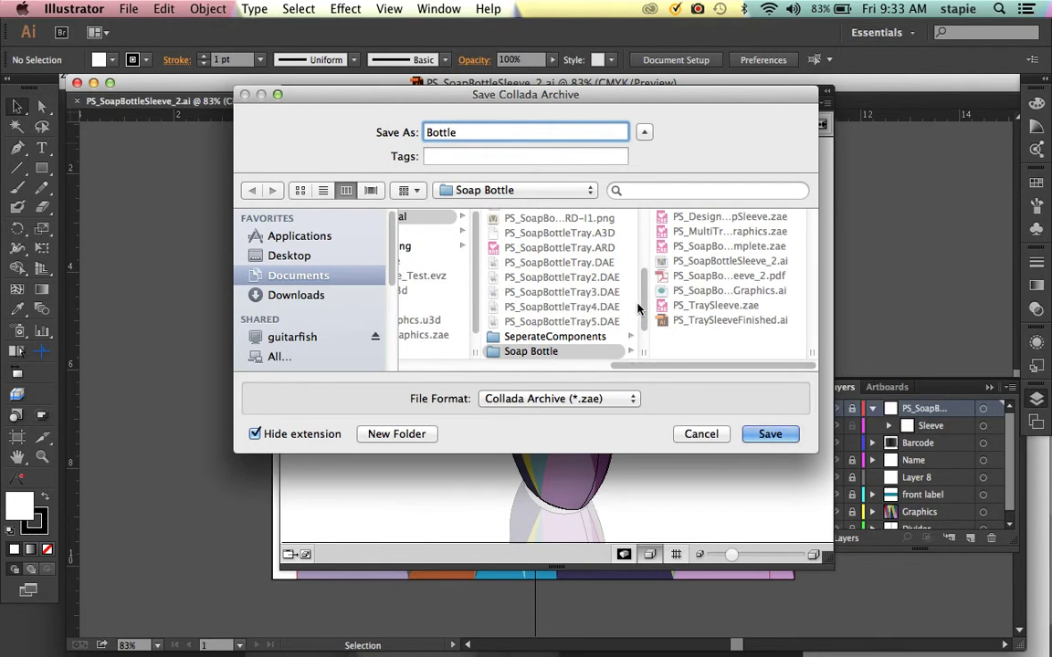
scroll(630, 324, "down", 1)
scroll(630, 324, "down", 2)
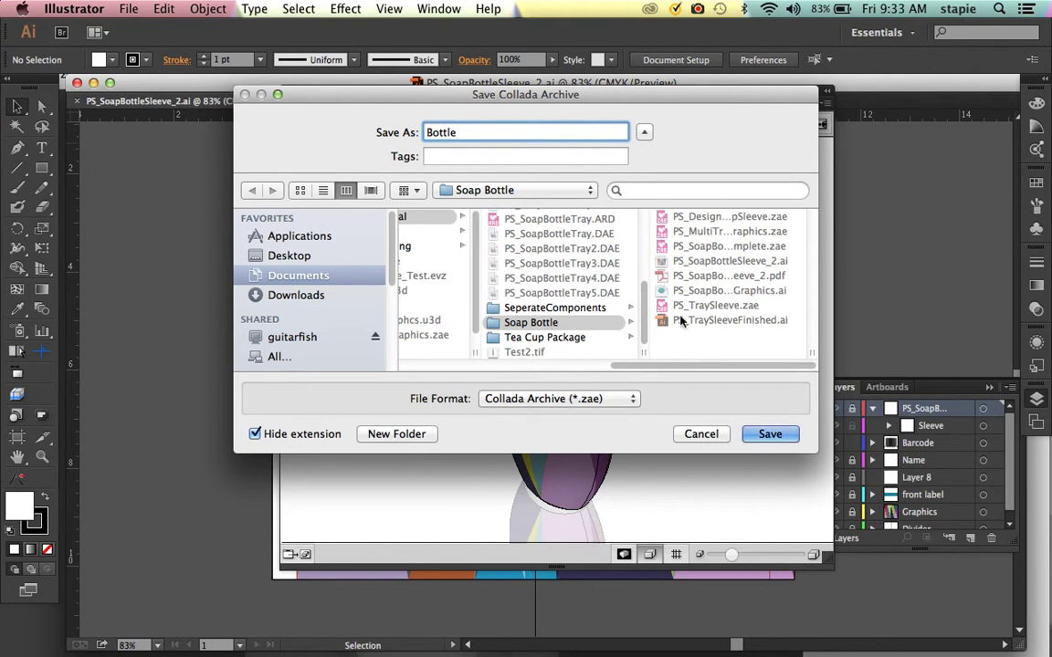
left_click(755, 434)
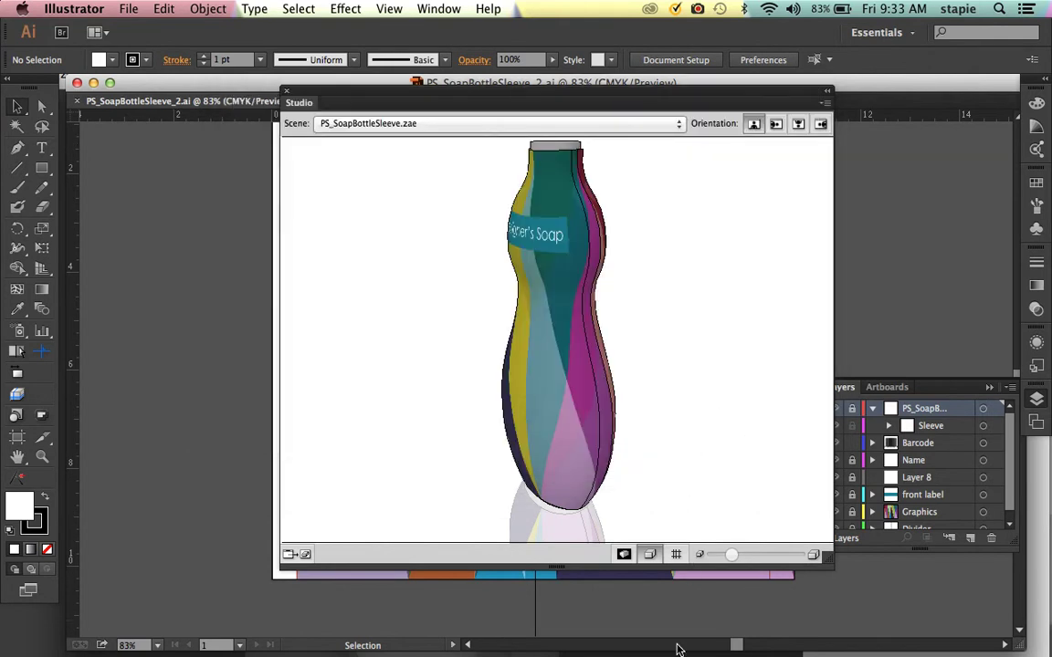
Switch to Studio Toolkit and examine the arrangement of six bottles
mouse_move(676, 654)
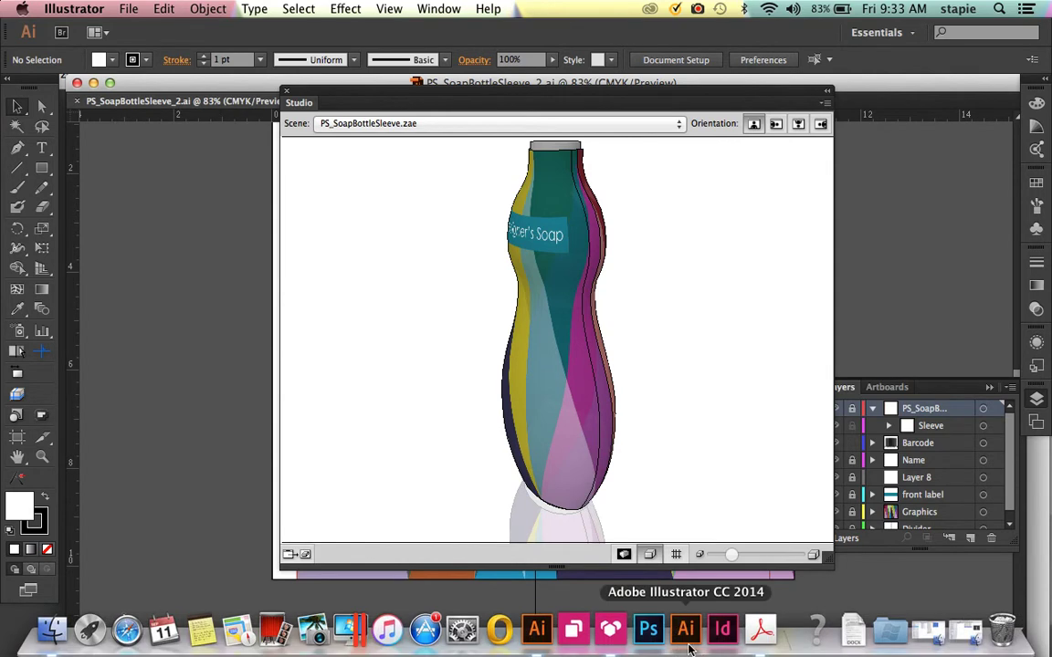
left_click(615, 637)
left_click_drag(414, 380, 455, 379)
mouse_move(616, 367)
left_mouse_down()
mouse_move(661, 382)
mouse_move(646, 396)
mouse_move(643, 369)
mouse_move(629, 406)
mouse_move(608, 375)
mouse_move(616, 378)
left_mouse_up()
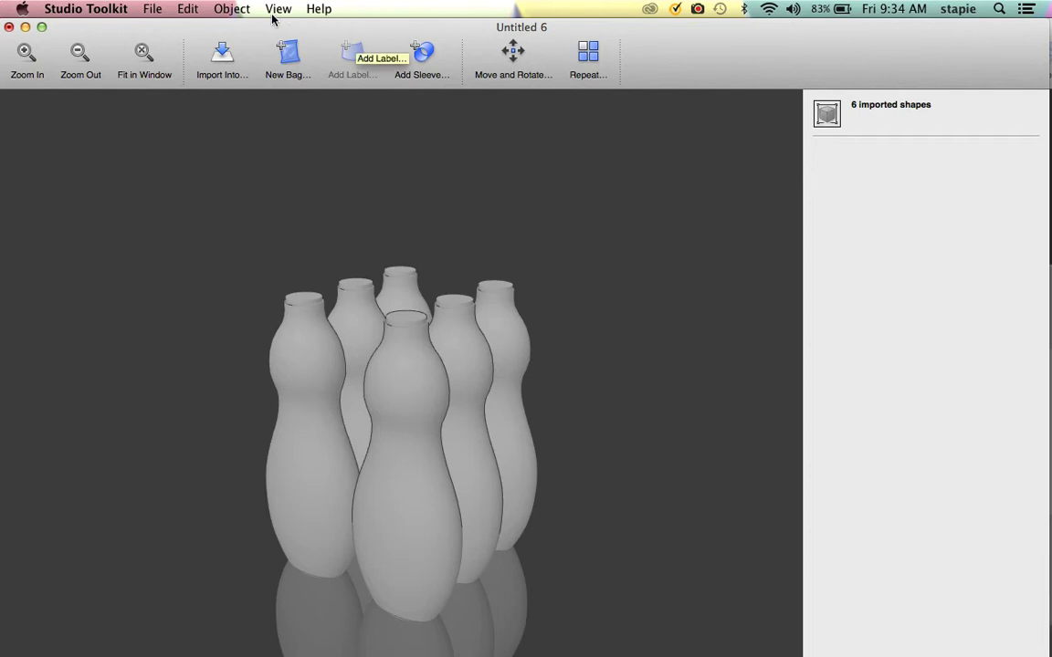
mouse_move(341, 305)
left_mouse_down()
mouse_move(403, 329)
mouse_move(333, 302)
left_mouse_up()
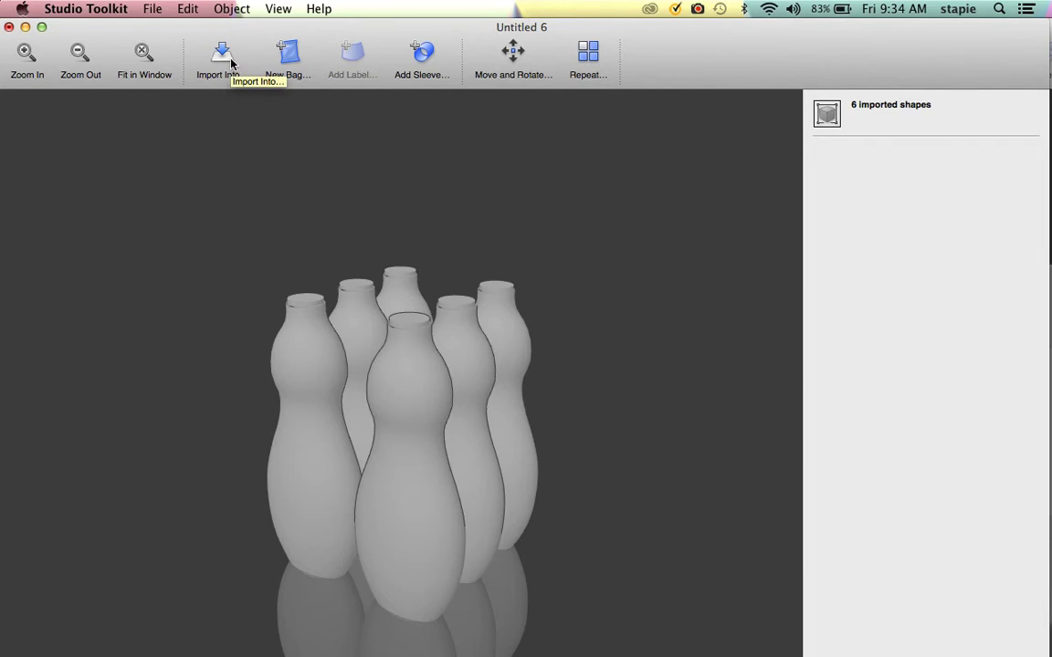
Switch to Illustrator and review the Collada Archive export settings for the PS_SoapBottleTray_Graphics.ai tray, then dismiss them
mouse_move(685, 639)
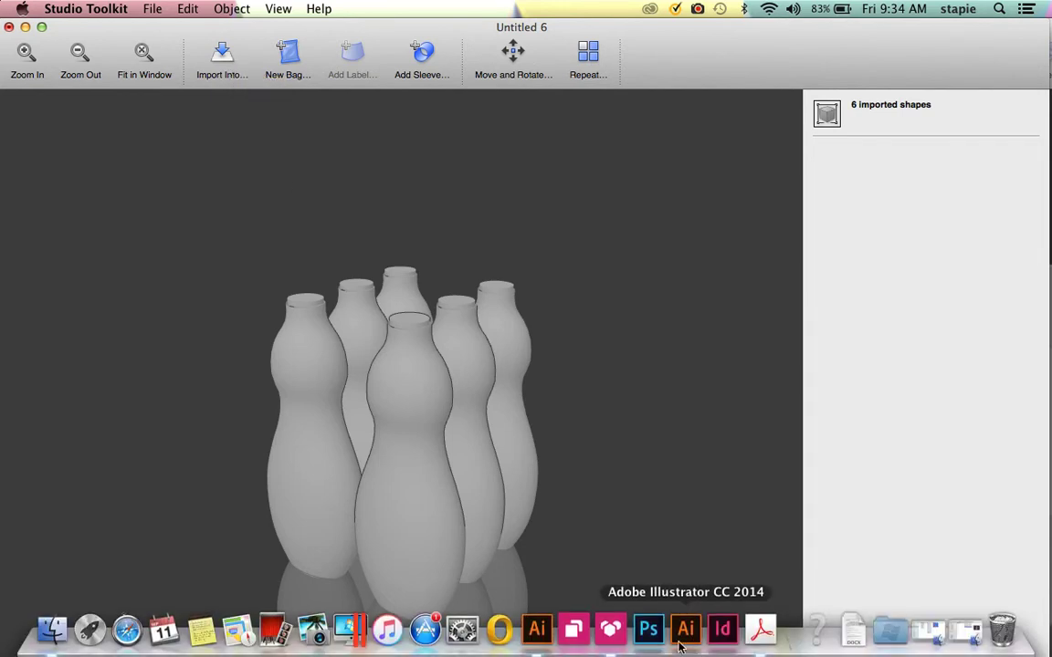
left_click(537, 630)
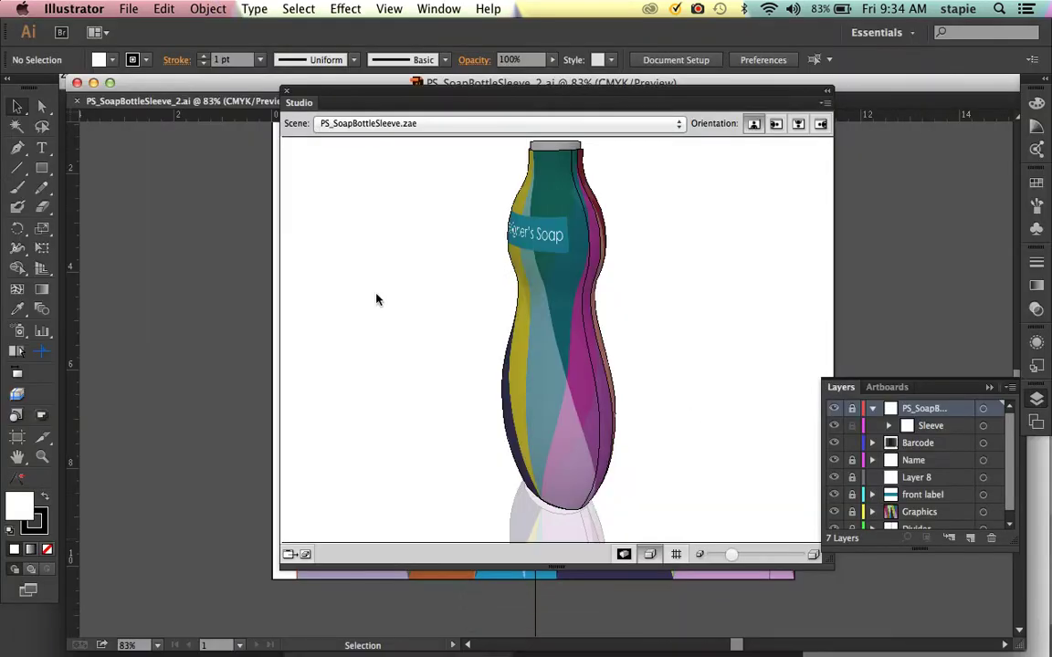
left_click_drag(350, 105, 464, 92)
left_click(484, 102)
left_click_drag(624, 299, 645, 277)
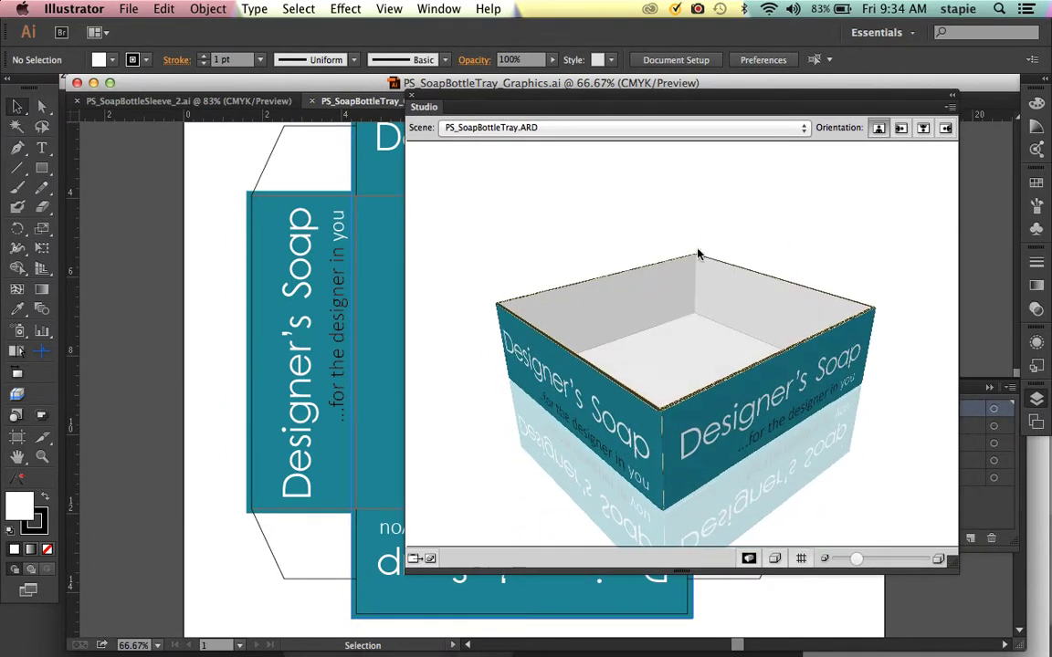
left_click(949, 107)
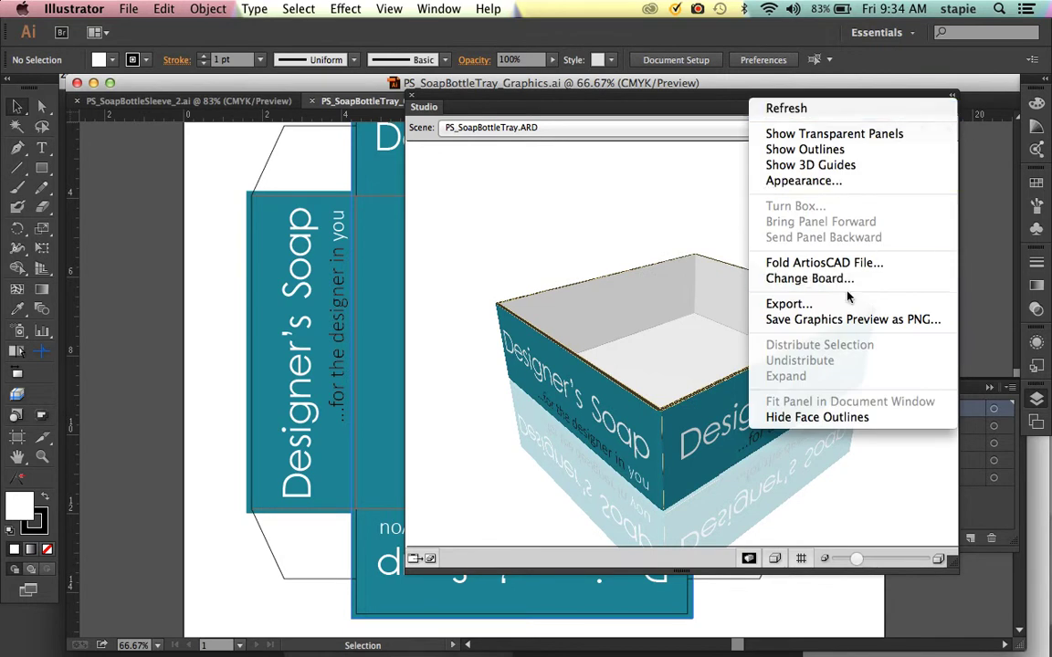
left_click(836, 304)
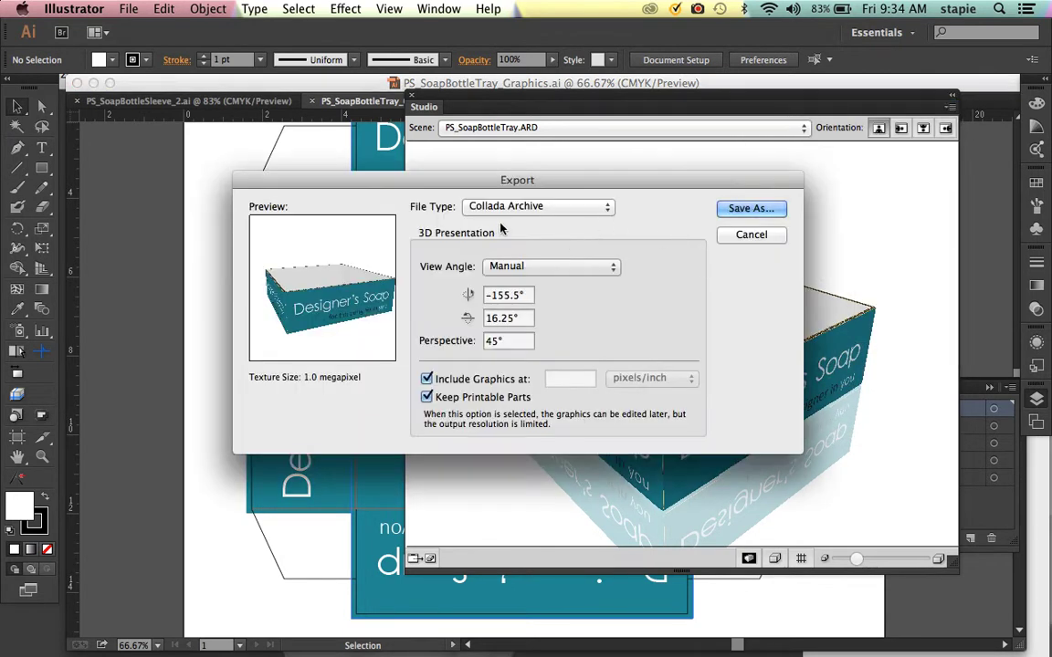
left_click(744, 236)
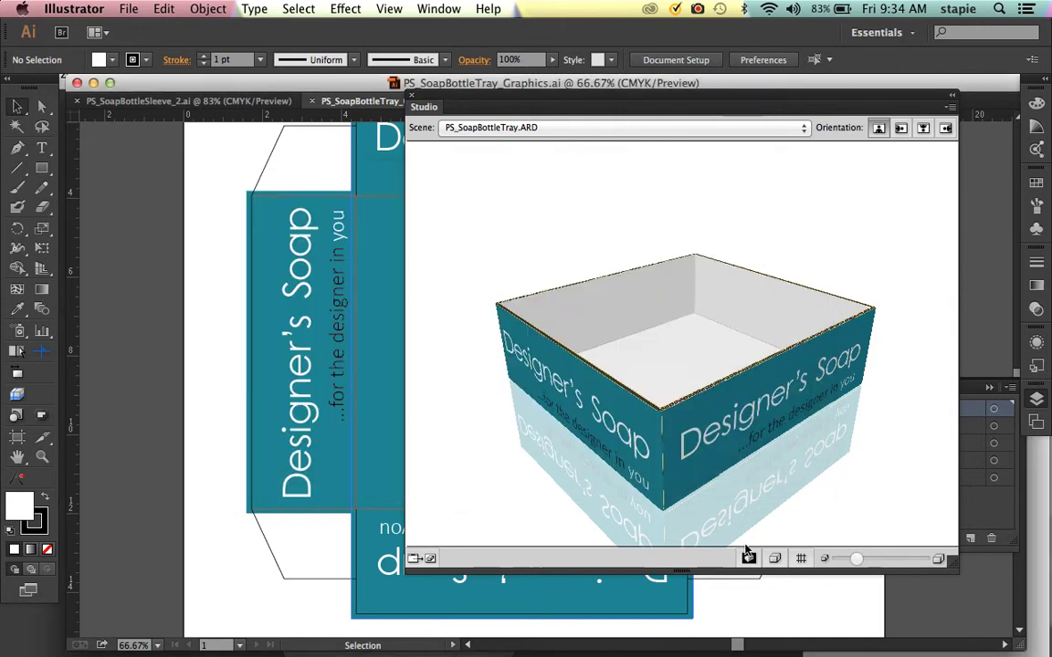
Switch to Studio Toolkit and import PS_MultiTrayGraphics.zae from the Soap Bottle folder into the bottle scene
mouse_move(686, 639)
left_click(609, 630)
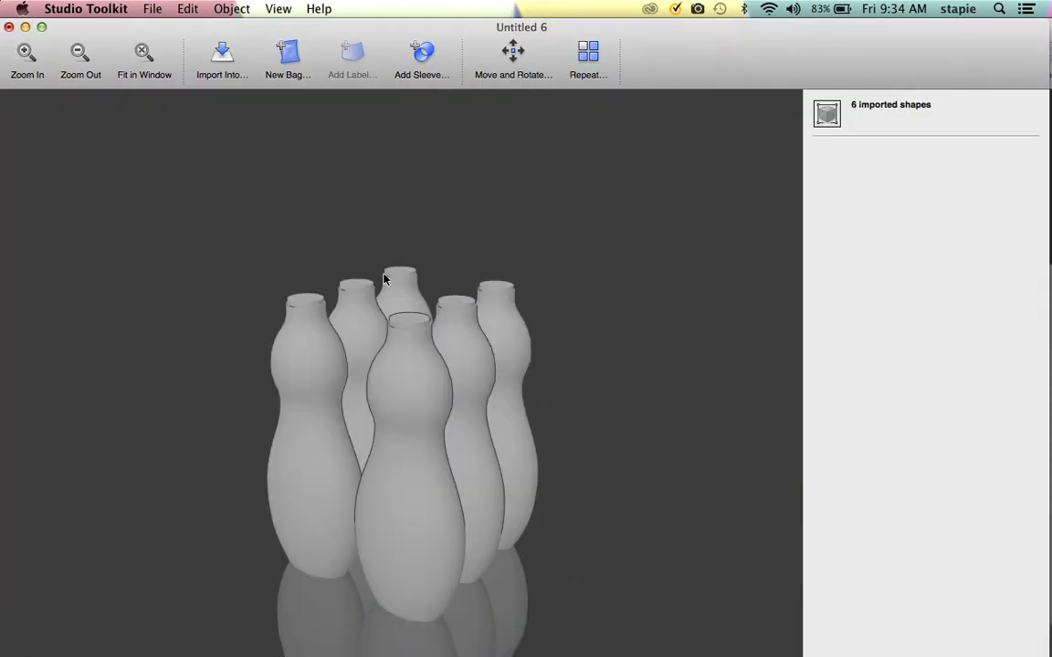
left_click(222, 57)
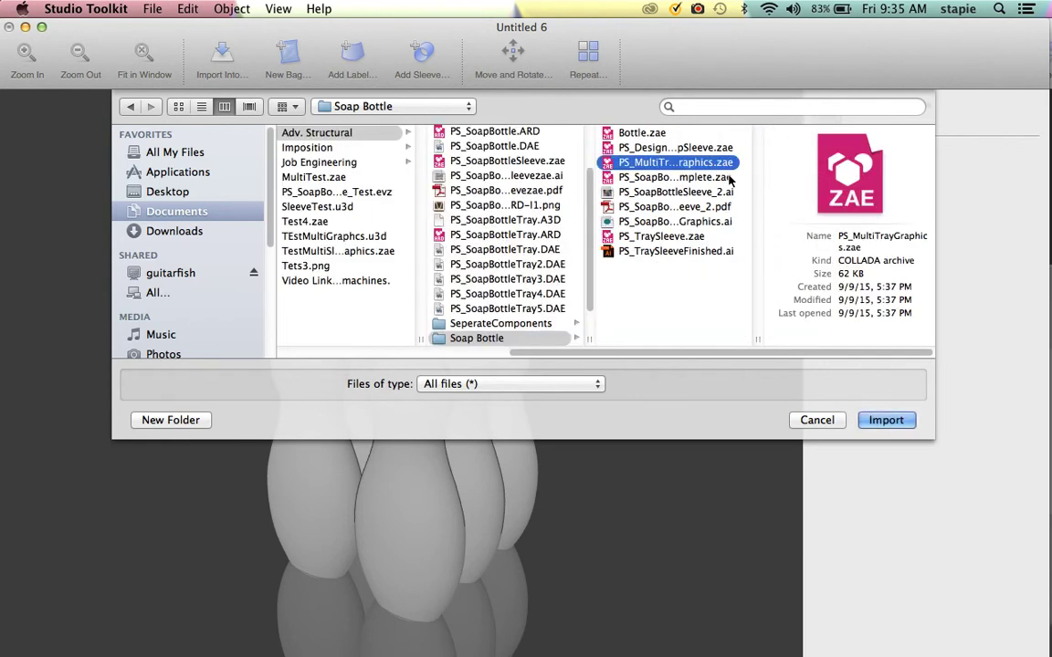
left_click(885, 421)
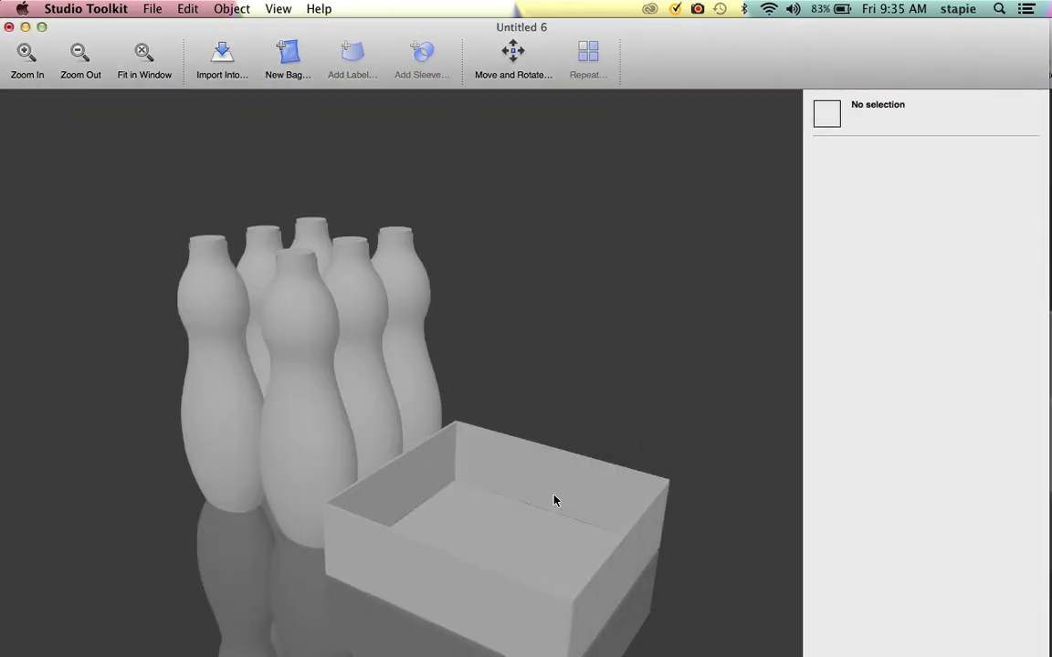
Move the imported tray about -202 mm along X, towards the group of bottles
left_click(554, 500)
left_click_drag(625, 390, 609, 336)
left_click(514, 57)
left_click(43, 104)
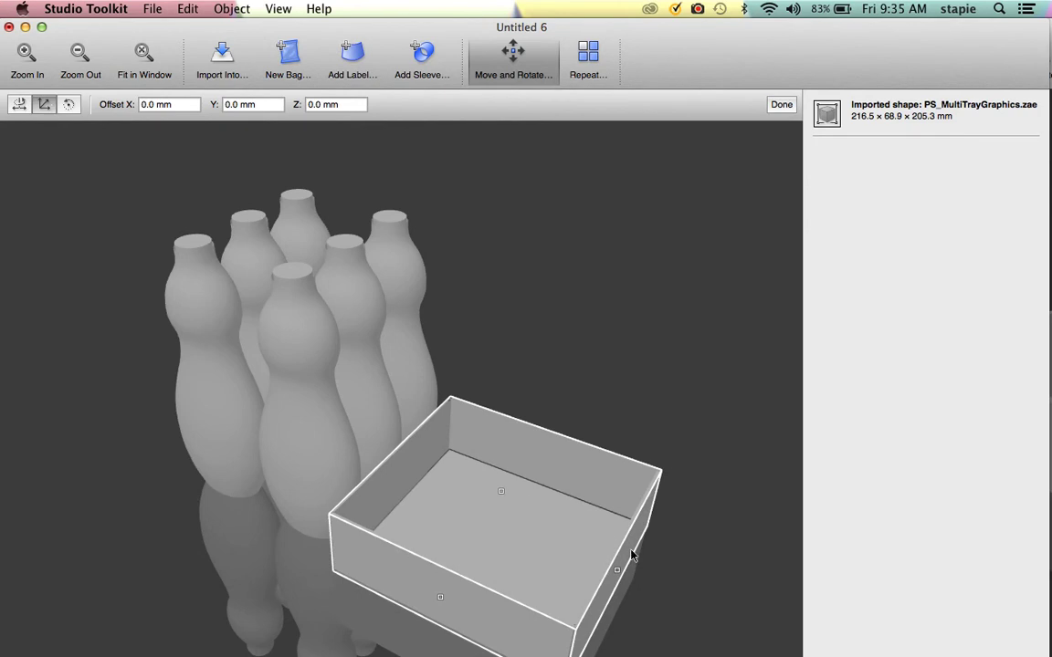
left_click_drag(619, 575, 411, 489)
left_click_drag(511, 484, 600, 563)
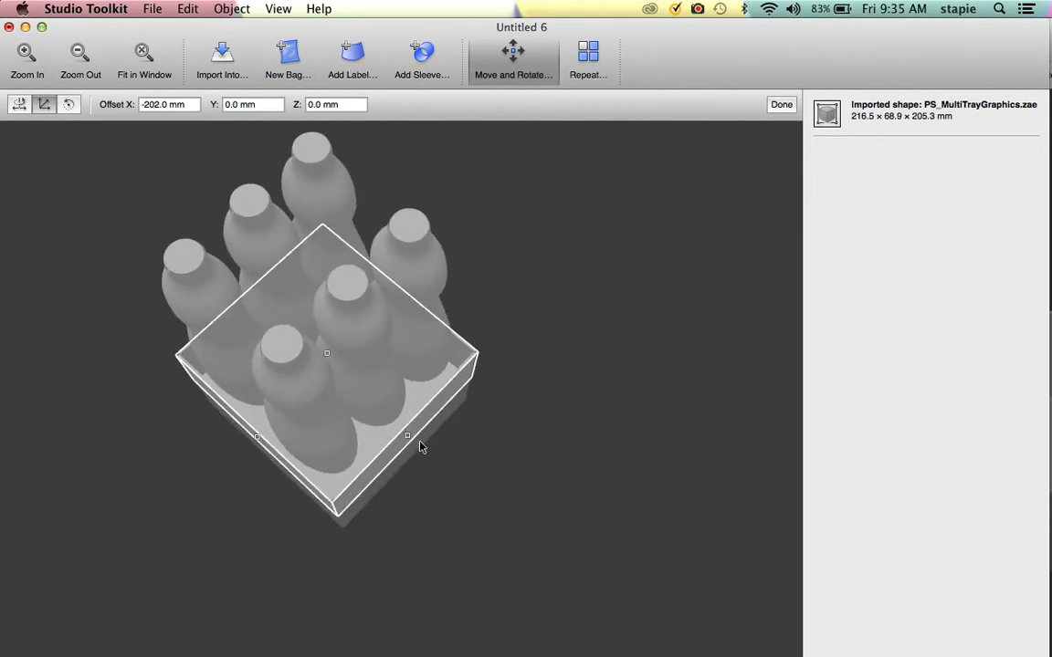
Fit the tray around the six bottles with offsets of -212.4 mm in X and -3.4 mm in Z, and finish moving it
left_click_drag(409, 437, 253, 427)
left_click_drag(471, 472, 490, 364)
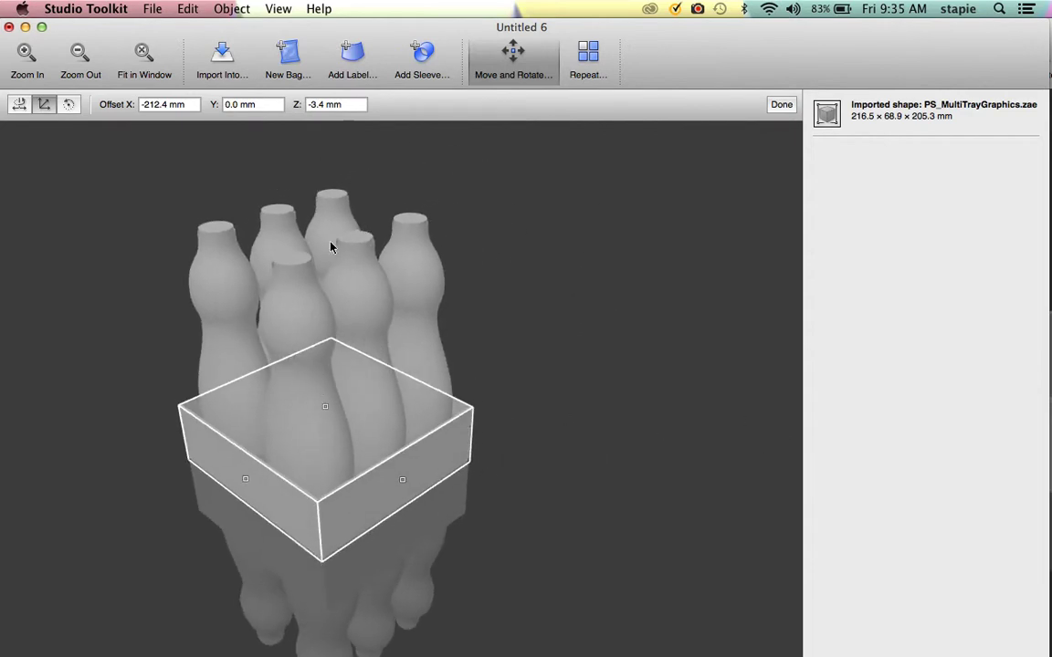
left_click(780, 104)
left_click_drag(535, 293, 575, 333)
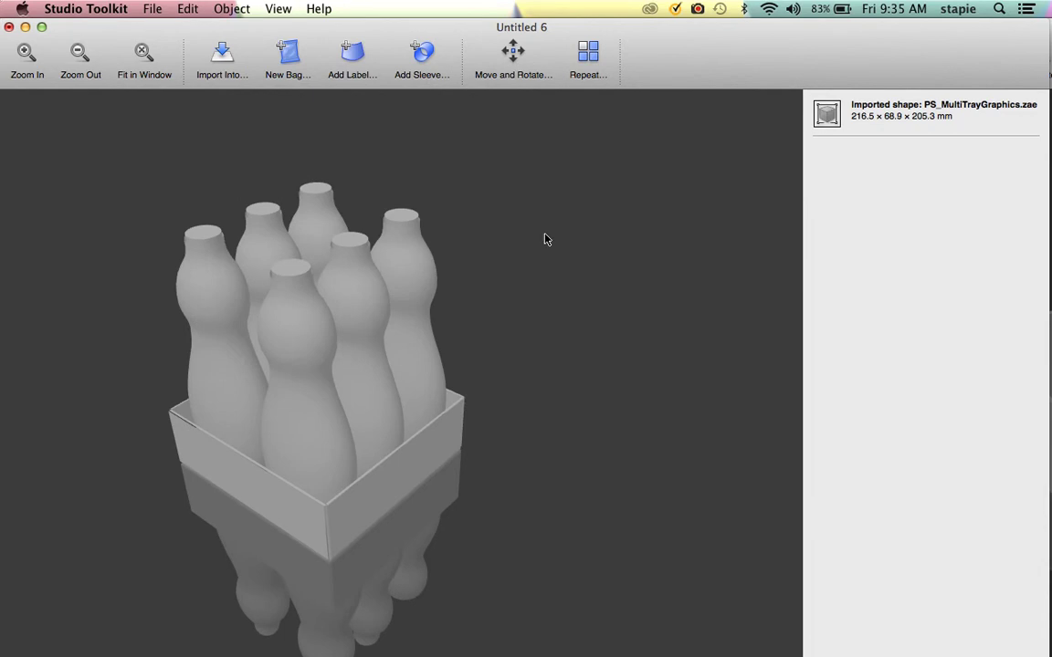
Select all bottles together with the tray and add a sleeve around them, using the second of the three axis options
left_click(422, 55)
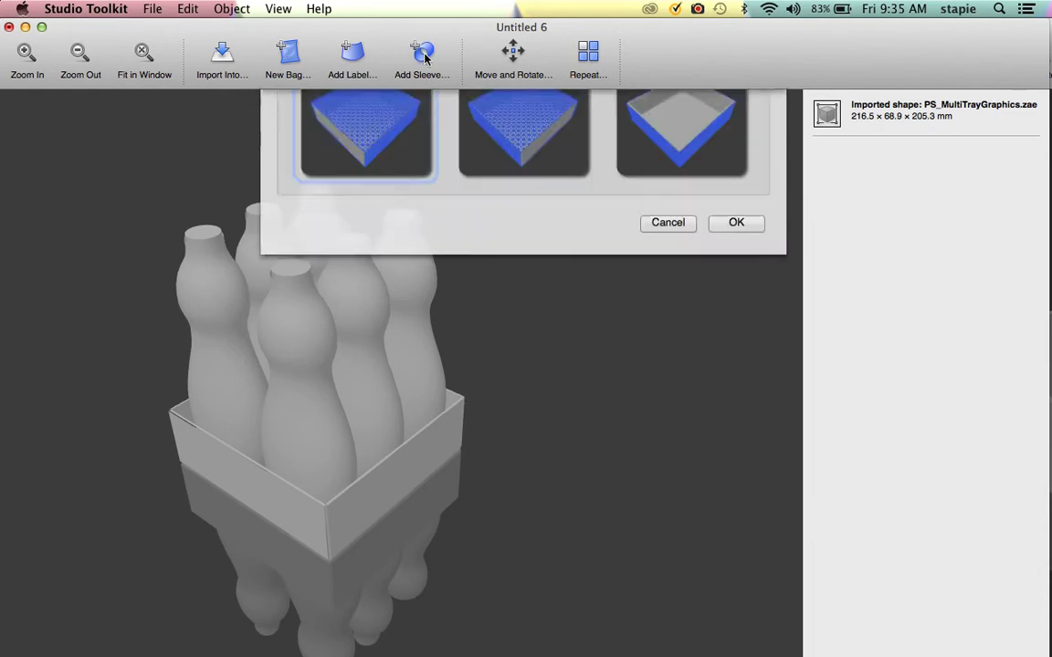
left_click(656, 320)
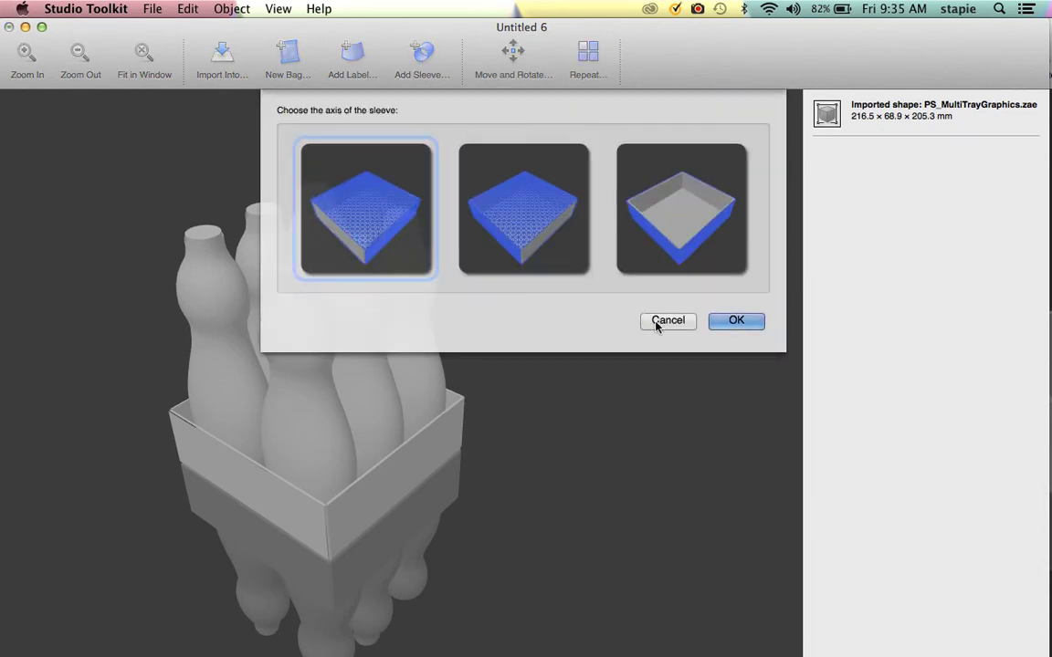
left_click(243, 8)
mouse_move(183, 13)
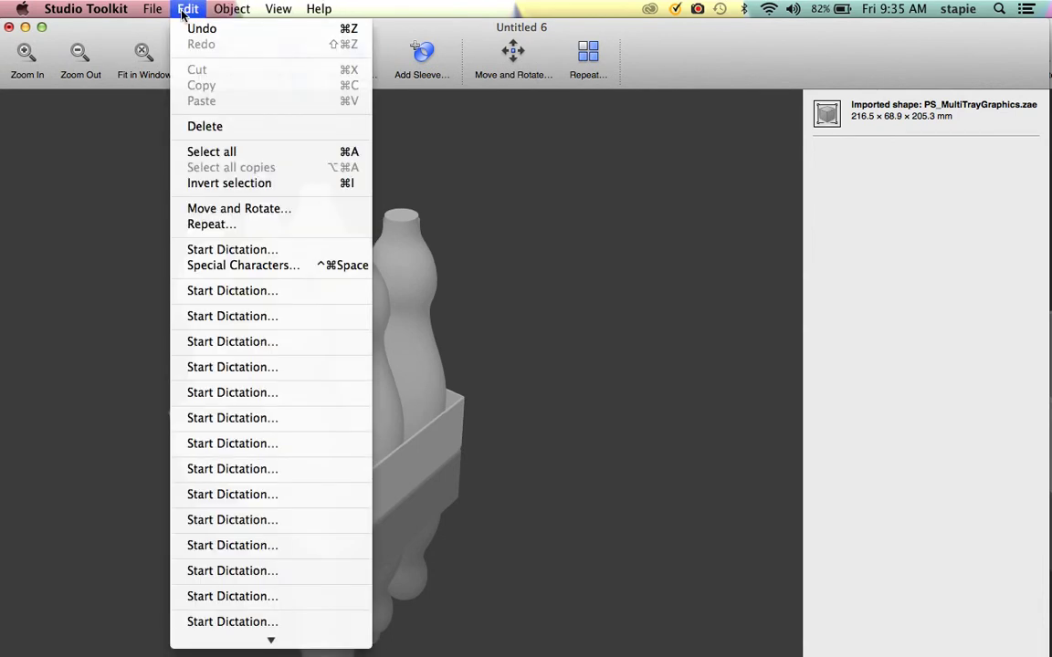
left_click(189, 155)
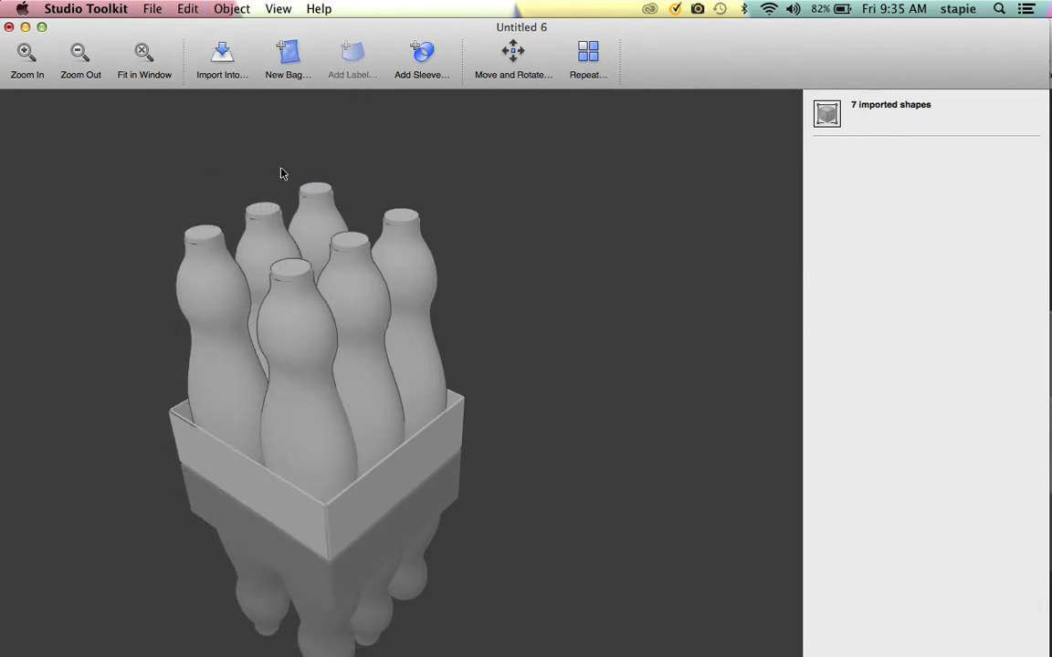
left_click(425, 53)
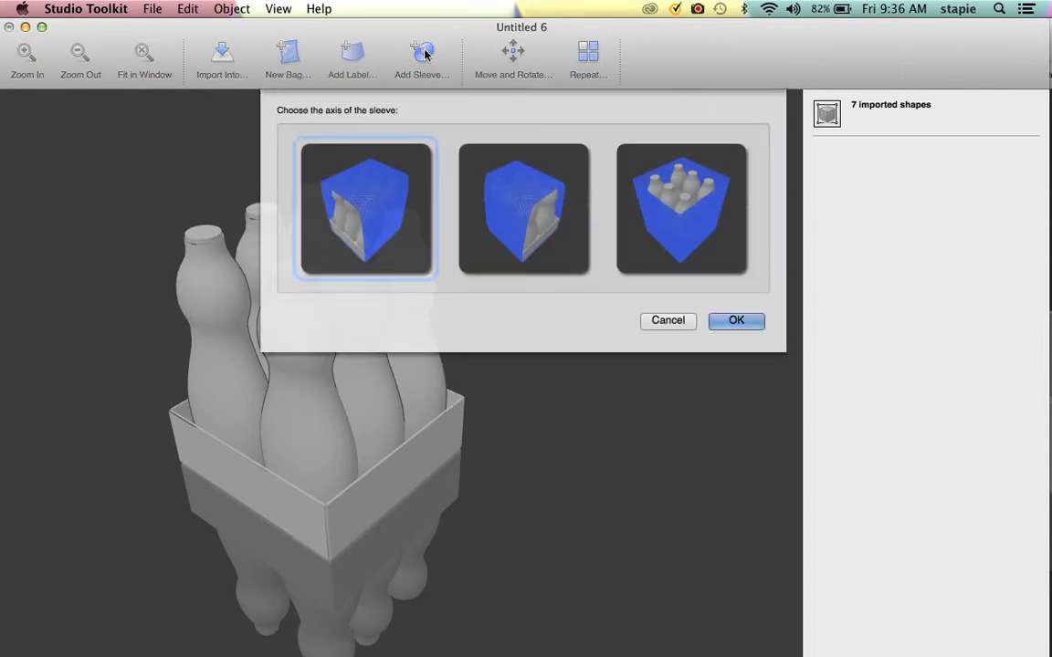
left_click(507, 202)
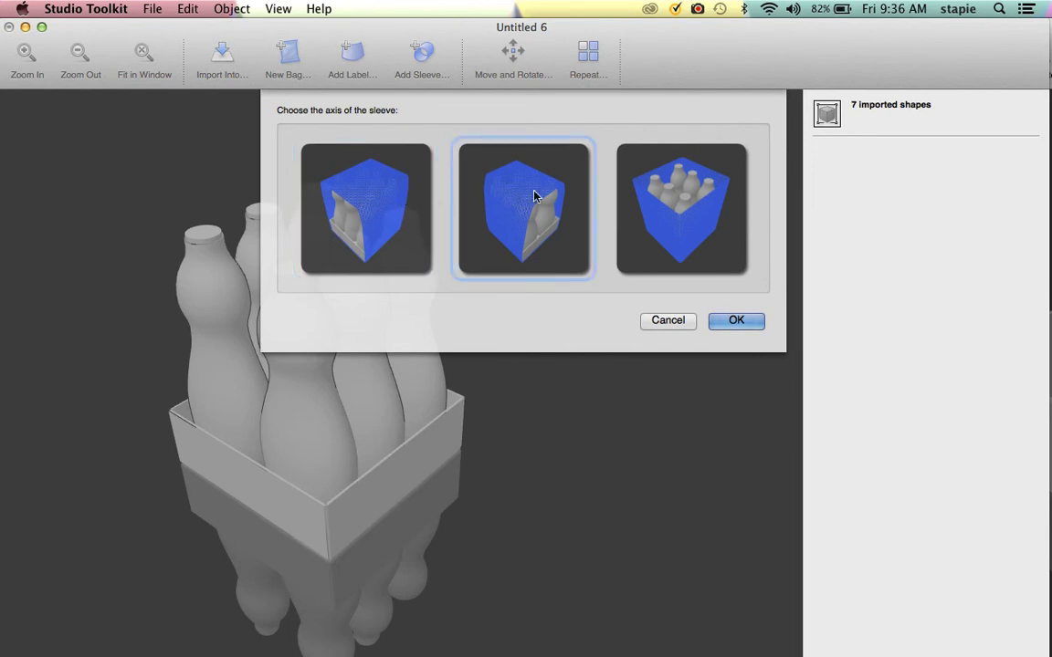
left_click(736, 321)
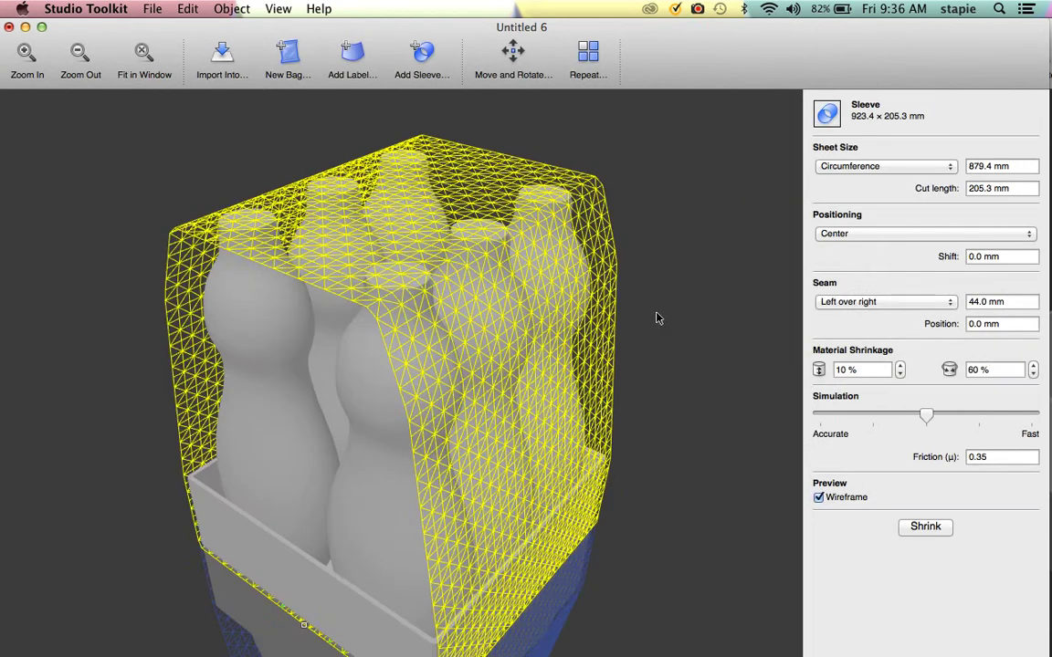
Set the sleeve simulation one notch closer to Fast, shrink the sleeve onto the bottles and tray, and stop the shrinking
left_click_drag(680, 295, 652, 345)
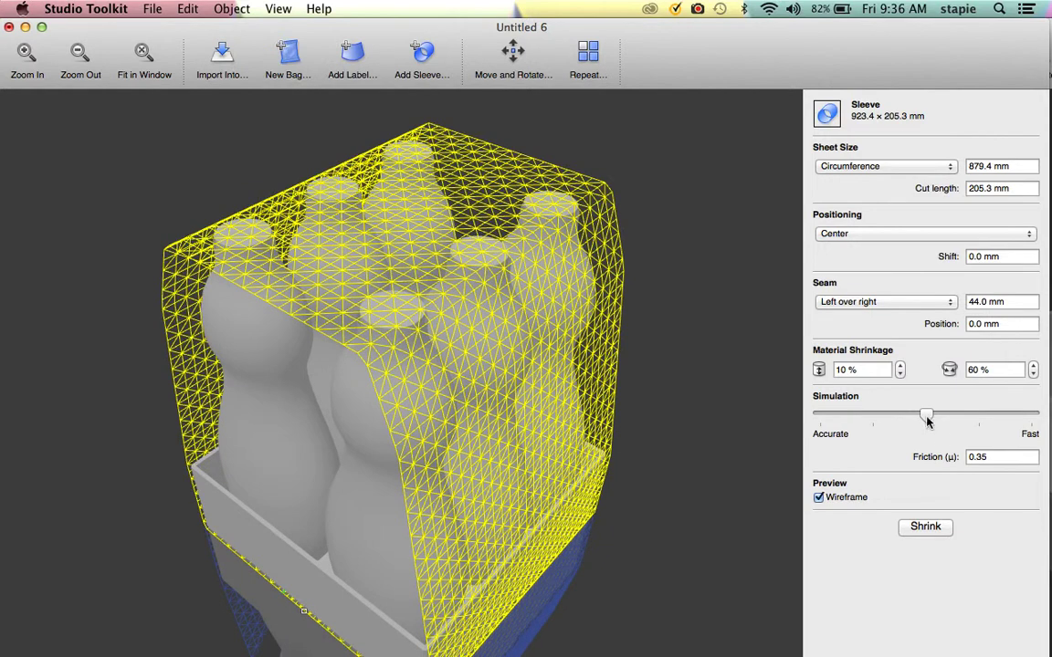
left_click_drag(931, 415, 978, 416)
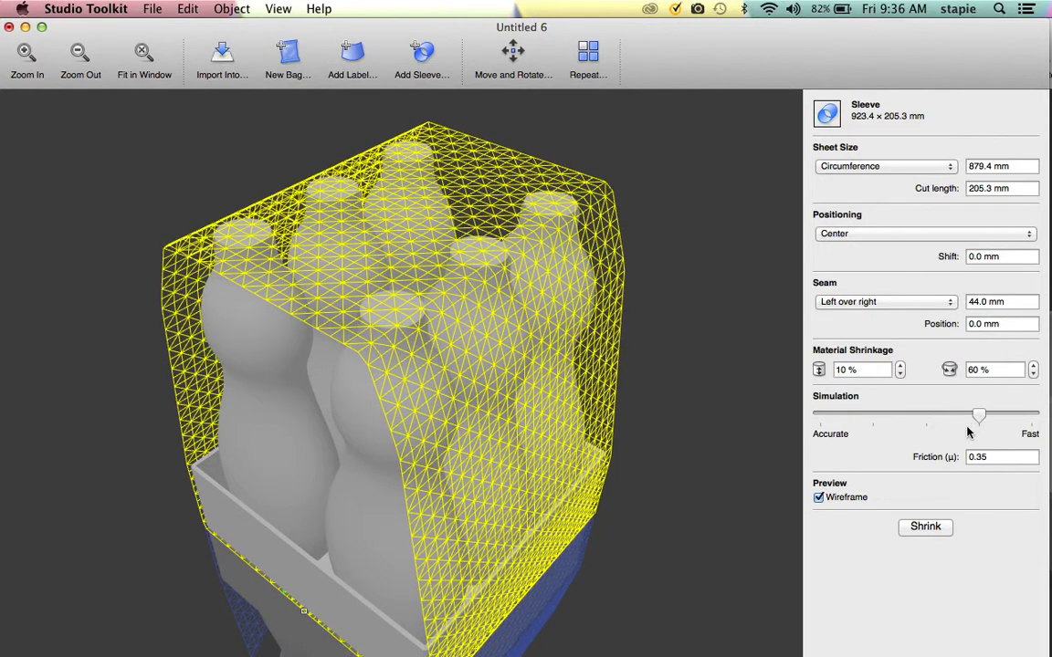
left_click(926, 527)
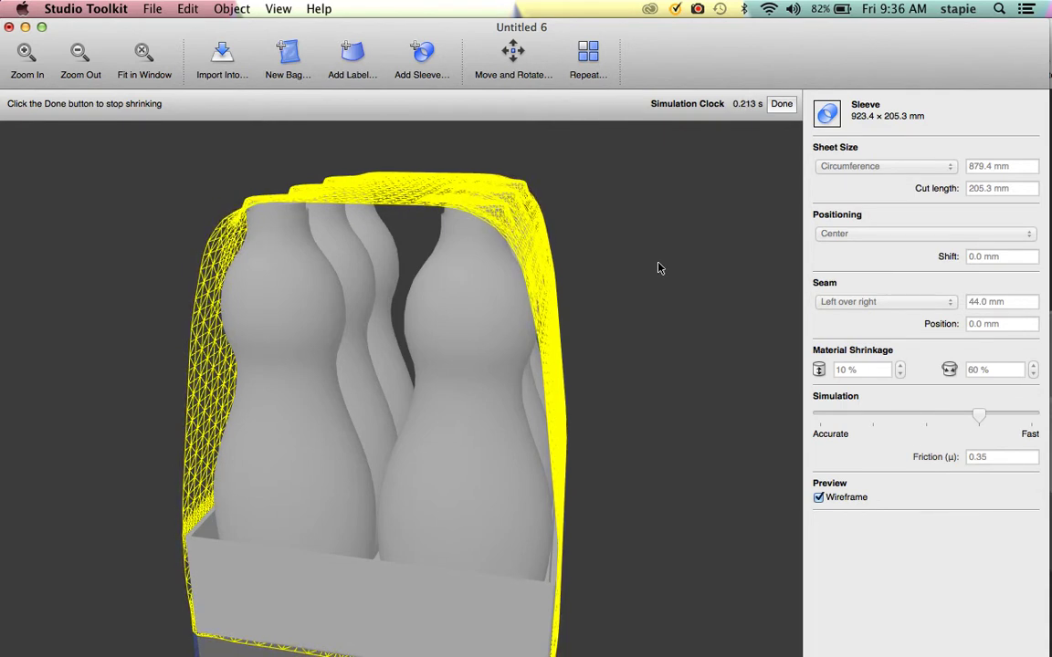
left_click_drag(691, 312, 737, 300)
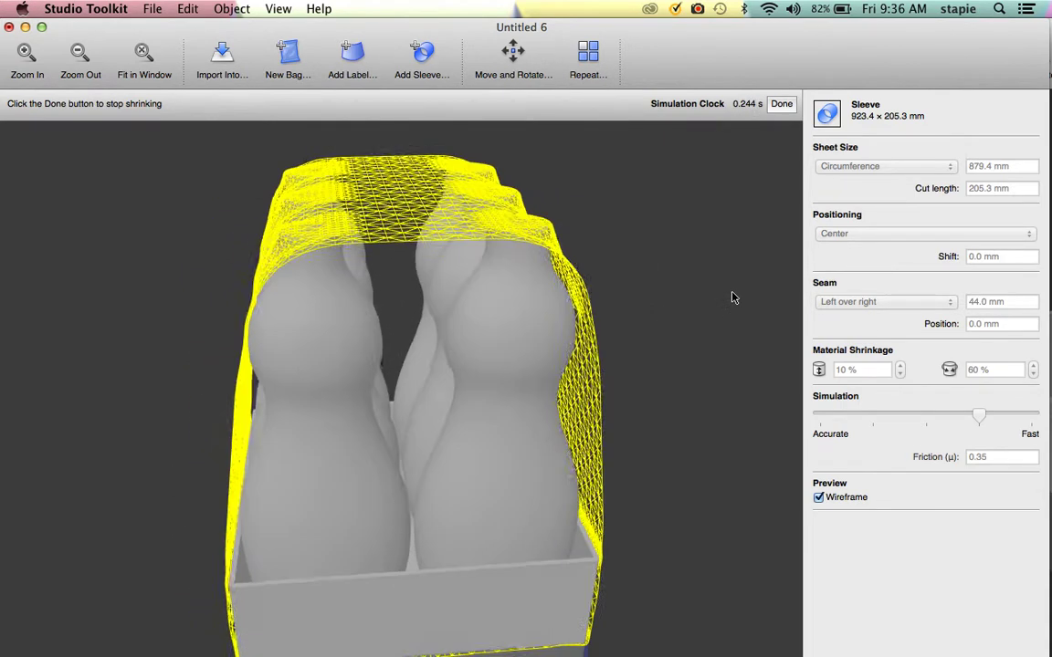
left_click_drag(637, 295, 772, 124)
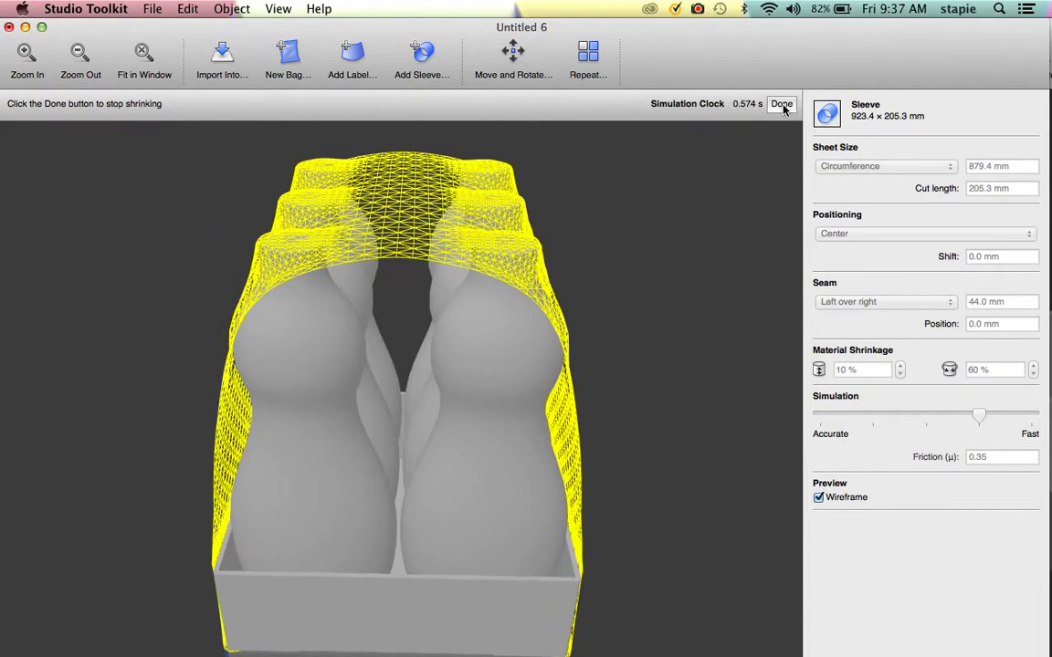
left_click(783, 108)
left_click_drag(568, 235, 591, 250)
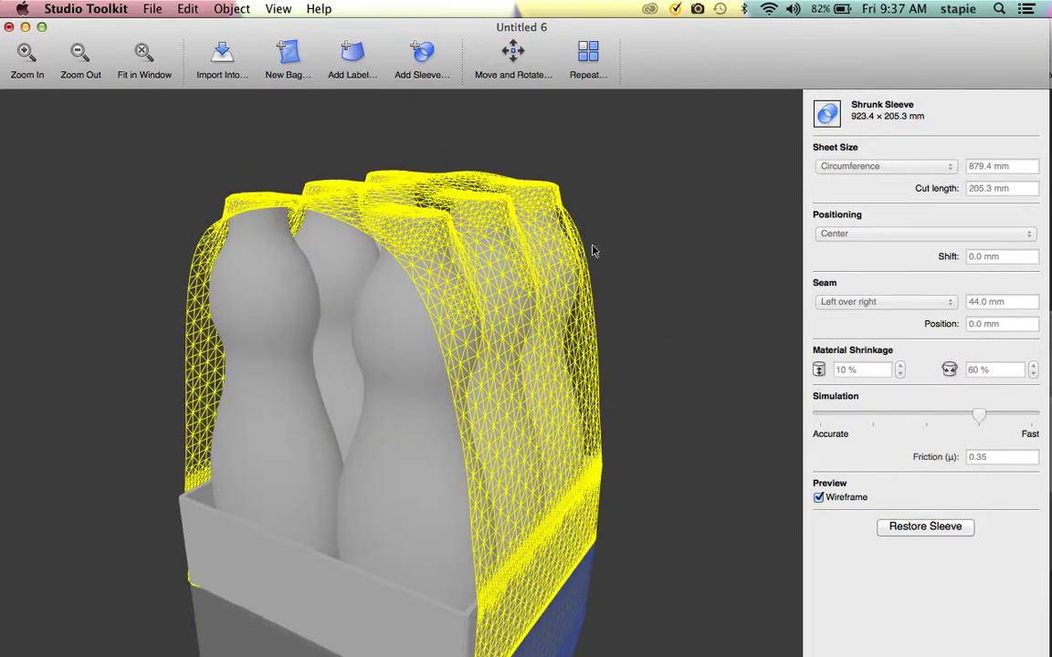
left_click(636, 292)
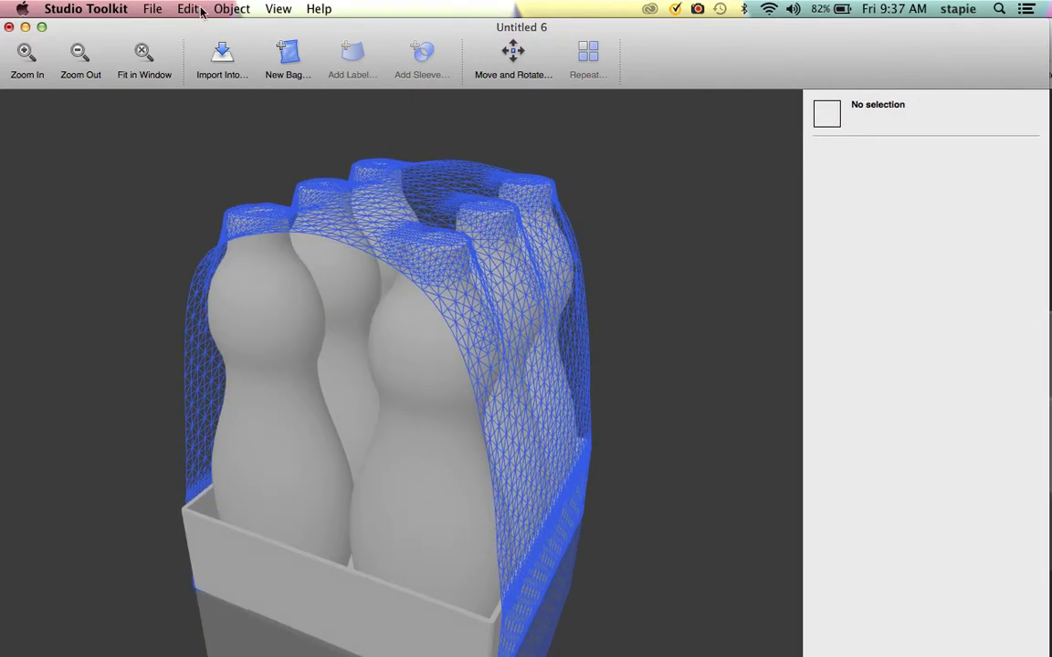
Try to save the scene as TraySleeve in the Soap Bottle folder inside Adv. Structural
left_click(160, 11)
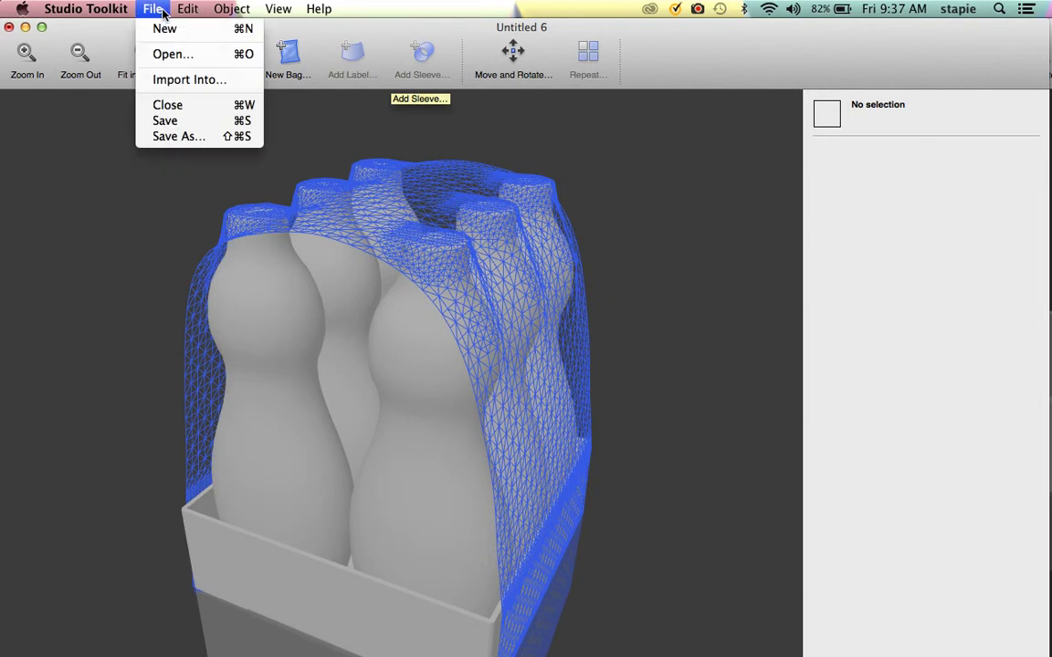
left_click(167, 136)
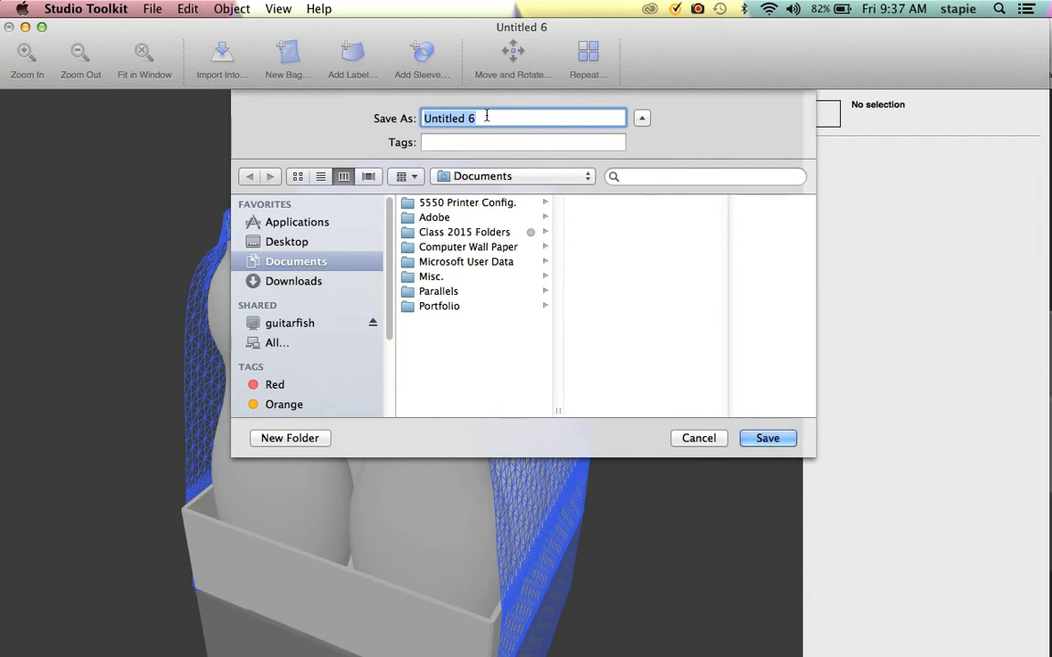
type("TraySleeve")
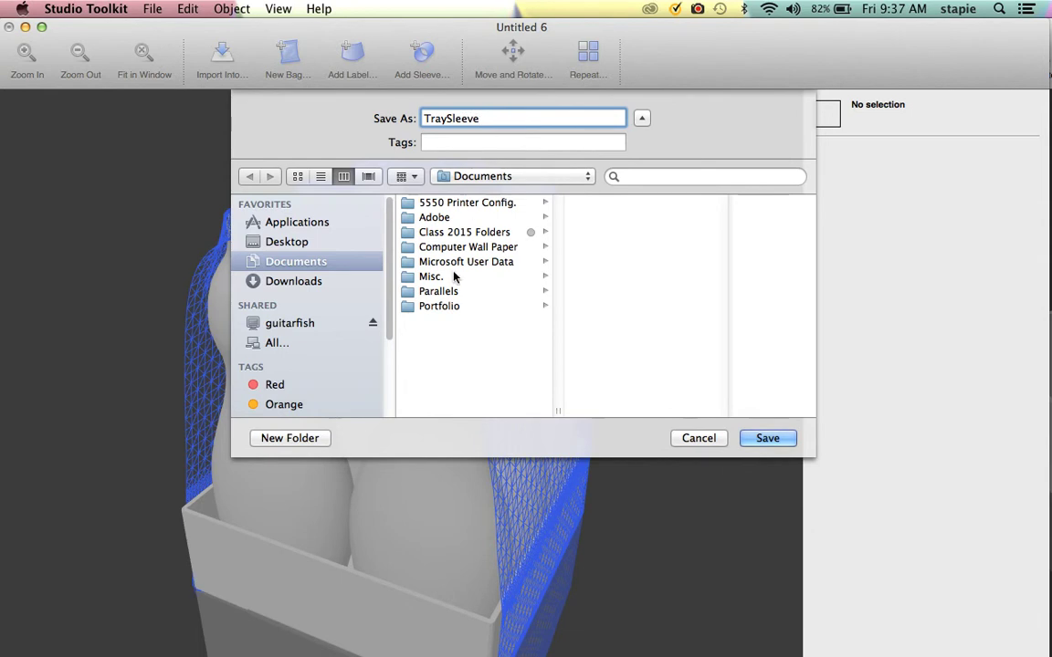
left_click(470, 234)
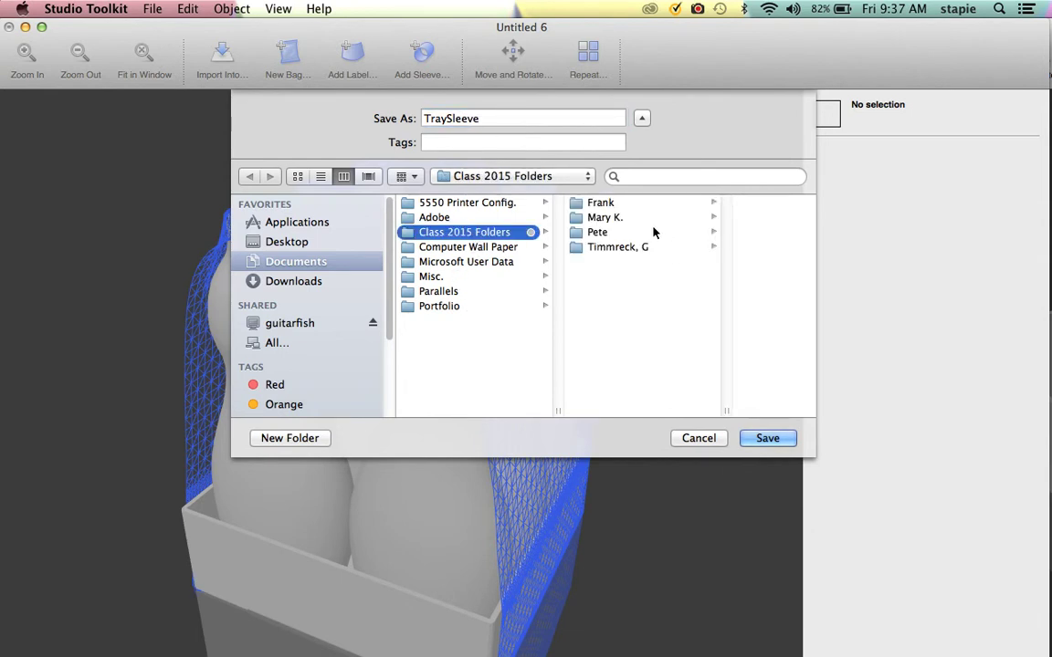
left_click(654, 231)
left_click(698, 205)
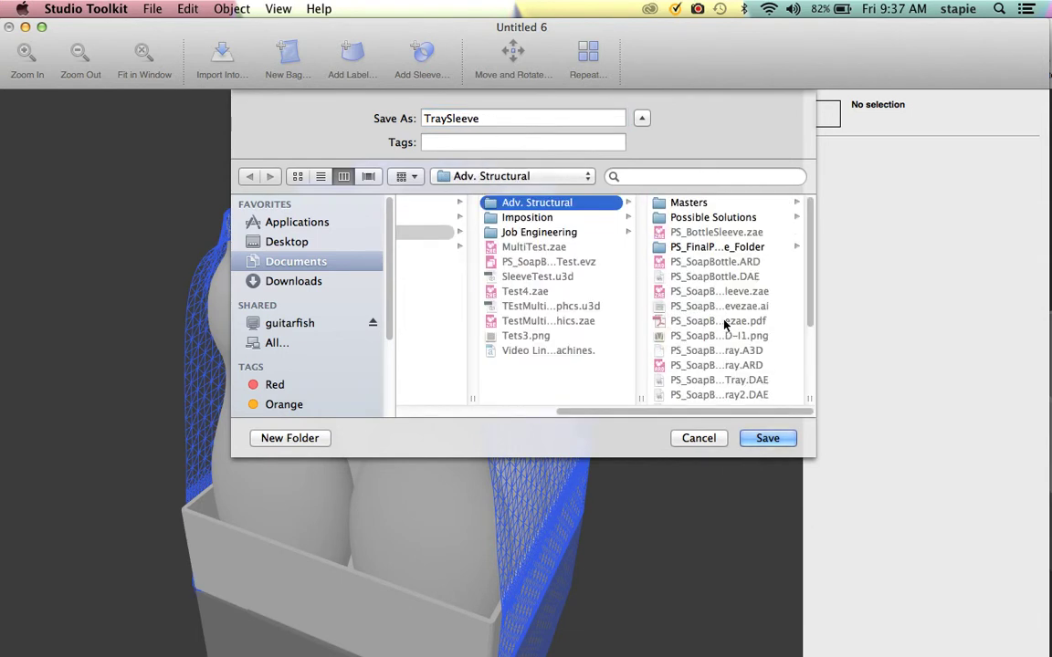
scroll(724, 324, "down", 5)
left_click(708, 368)
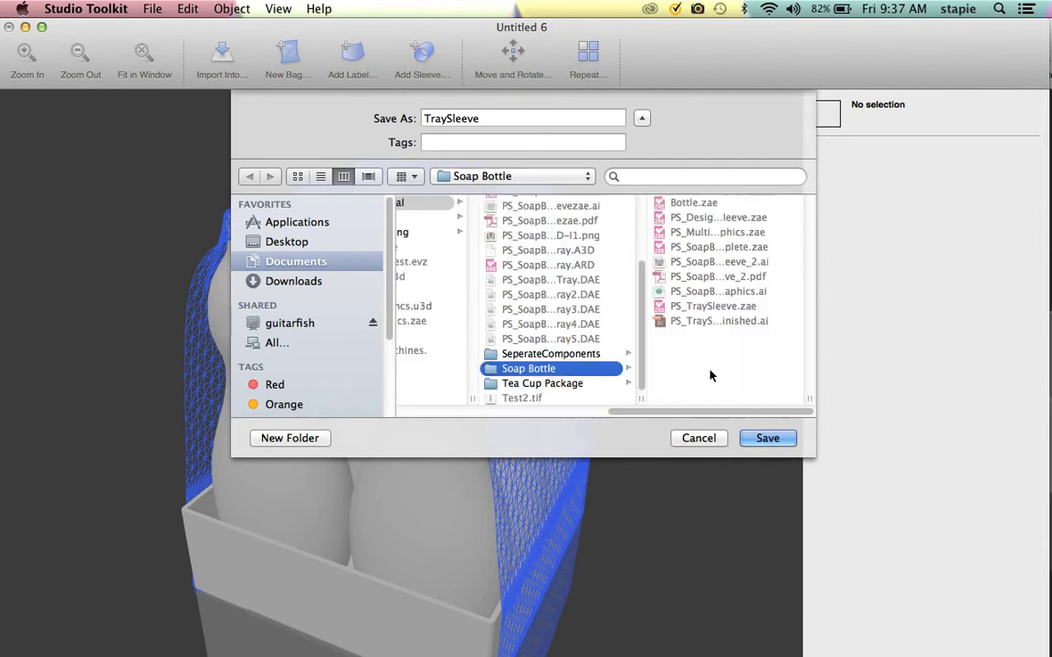
left_click(749, 438)
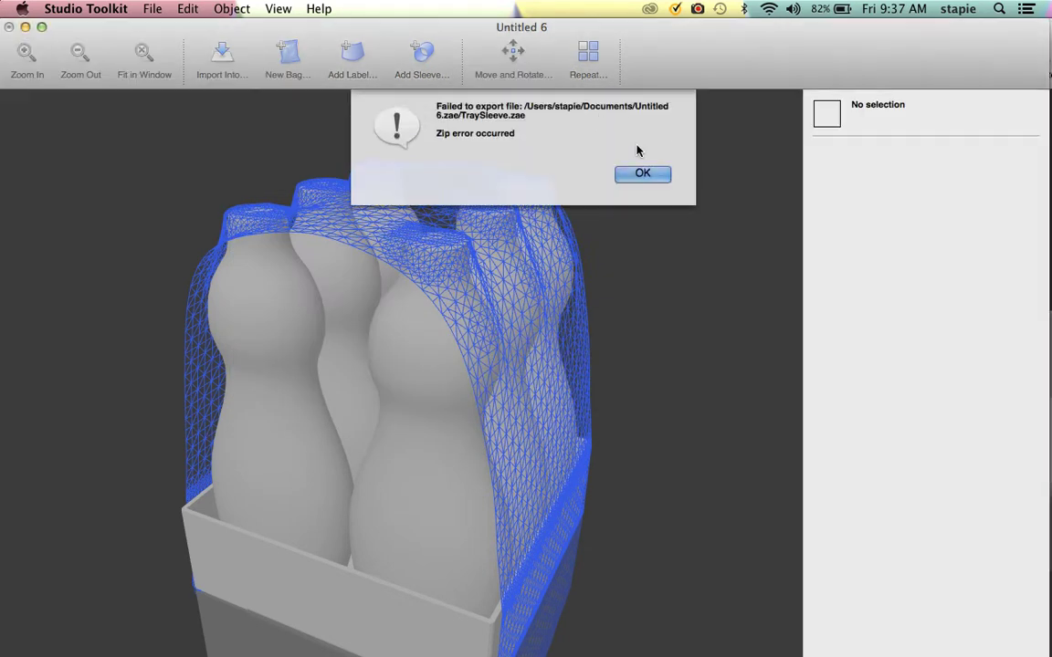
left_click(642, 174)
left_click_drag(624, 178, 617, 230)
Switch to Illustrator, move the Studio window aside, and open PS_TraySleeve.zae from the Soap Bottle folder
mouse_move(578, 642)
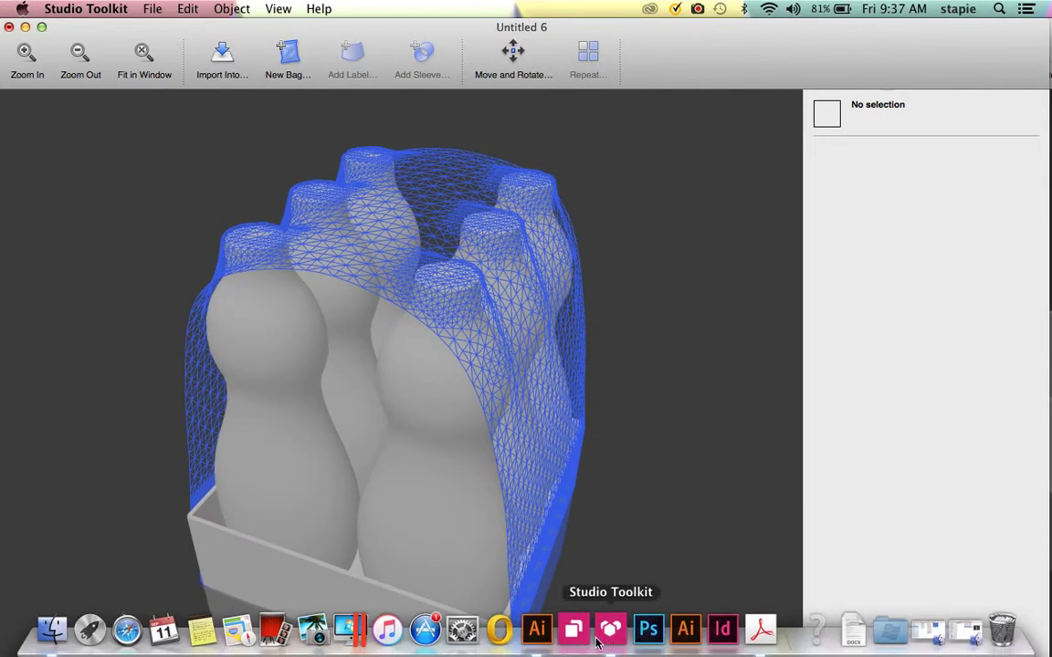
left_click(541, 637)
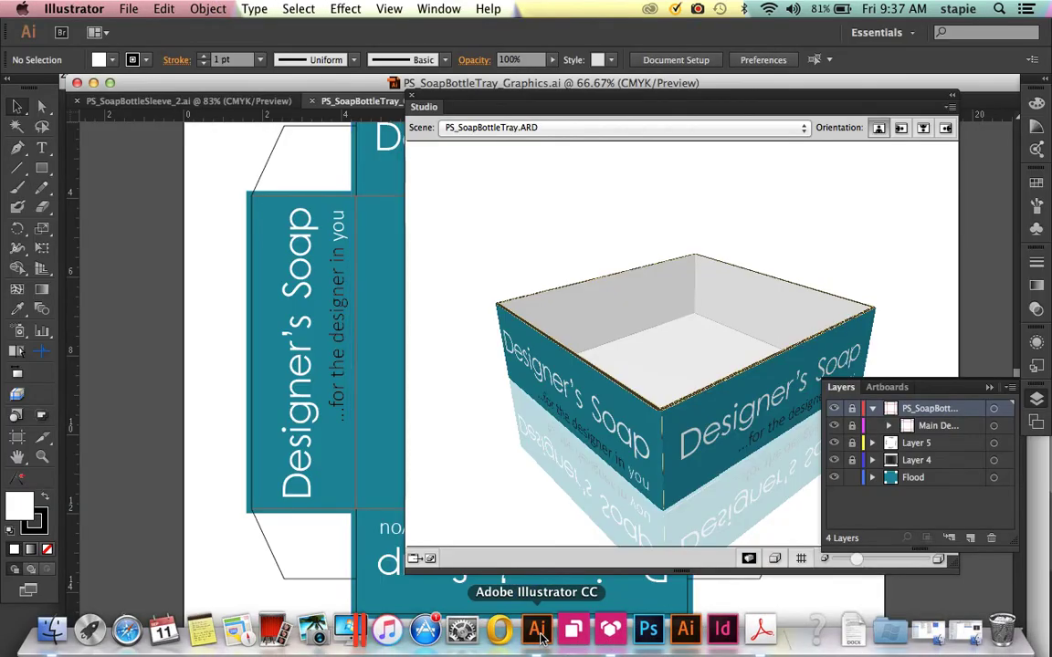
left_click_drag(482, 95, 630, 174)
left_click(133, 9)
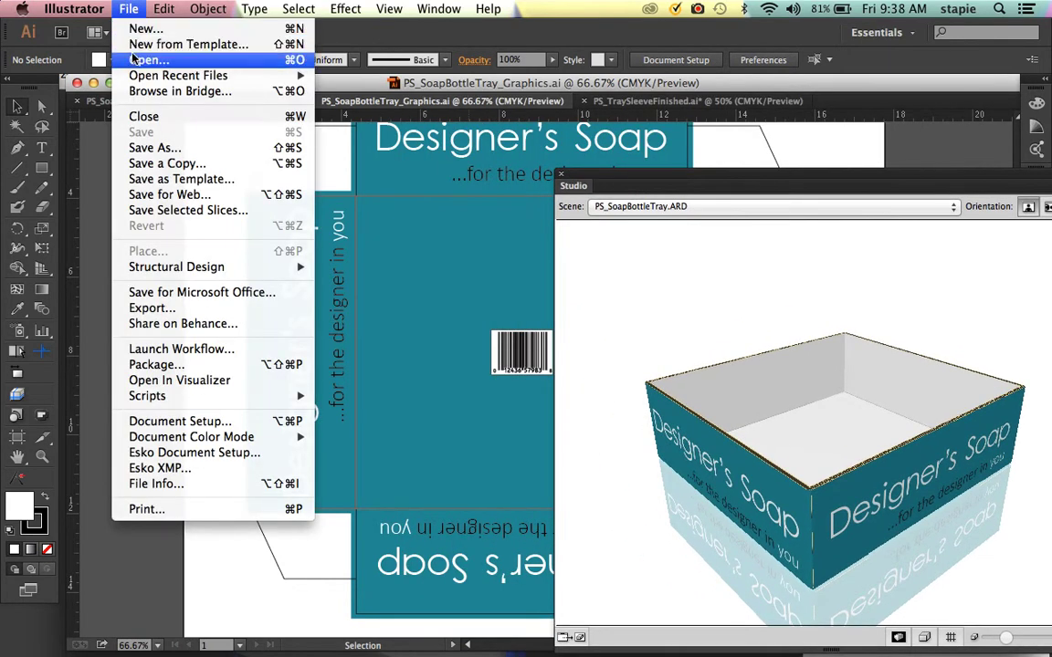
left_click(139, 61)
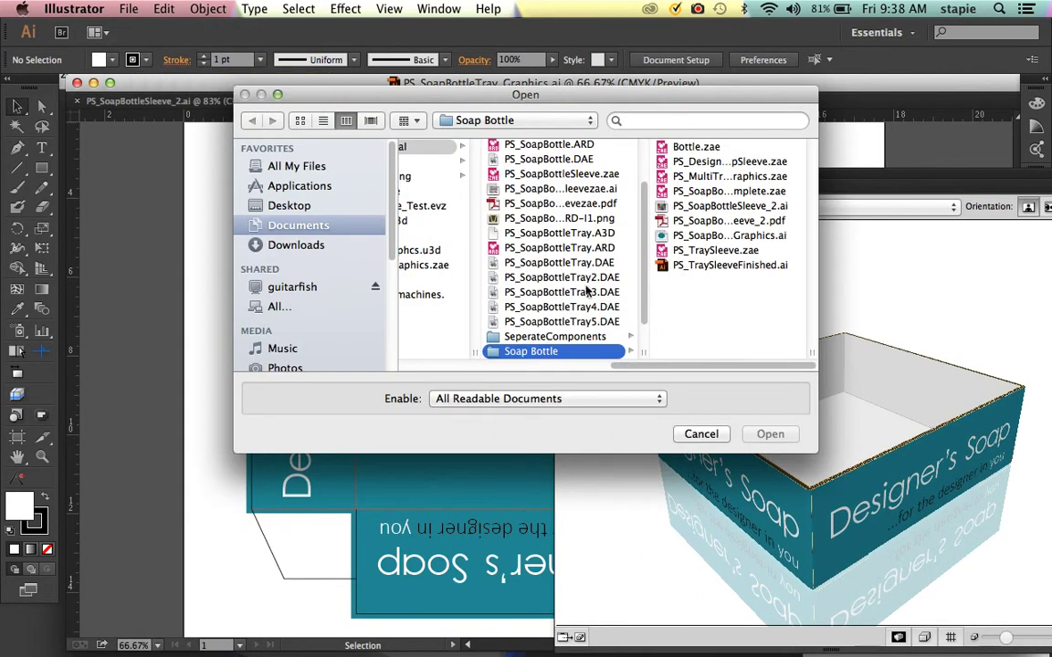
left_click(701, 265)
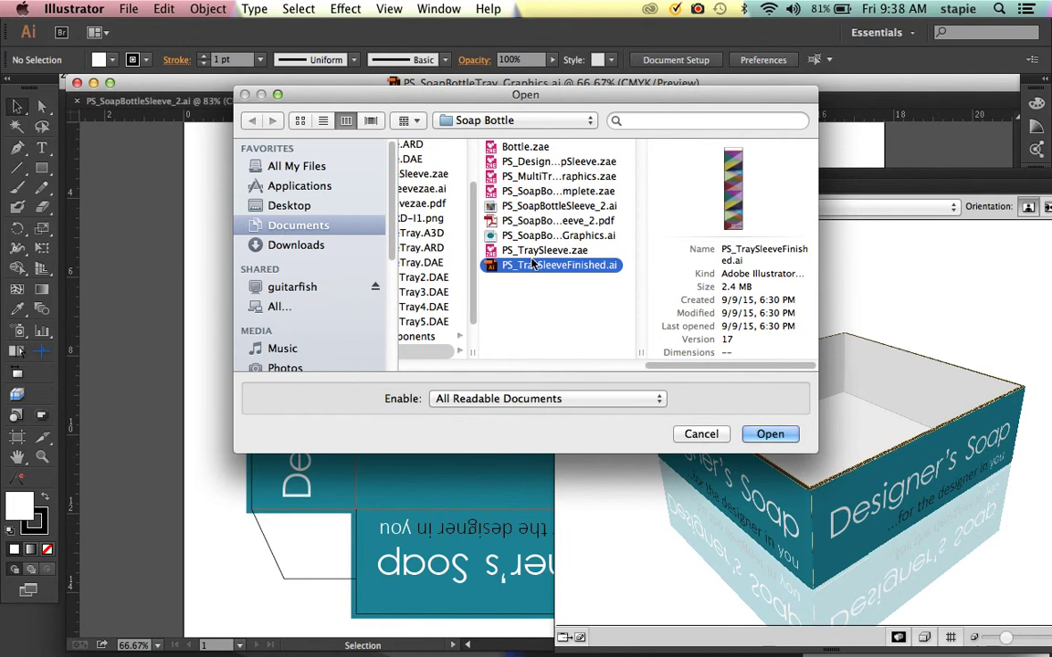
left_click(561, 249)
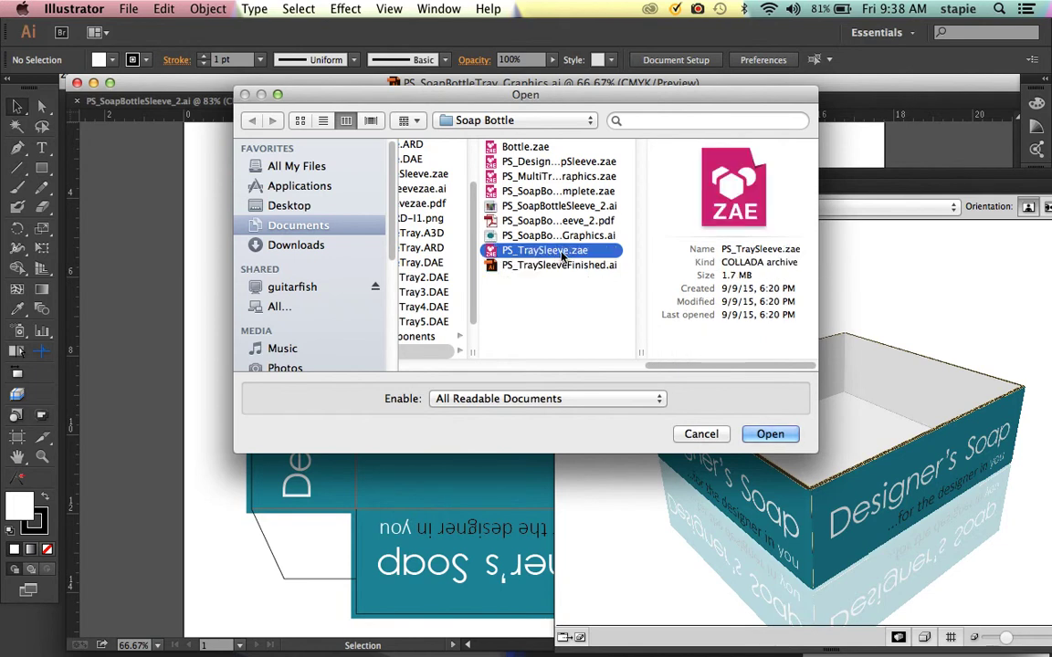
left_click(765, 433)
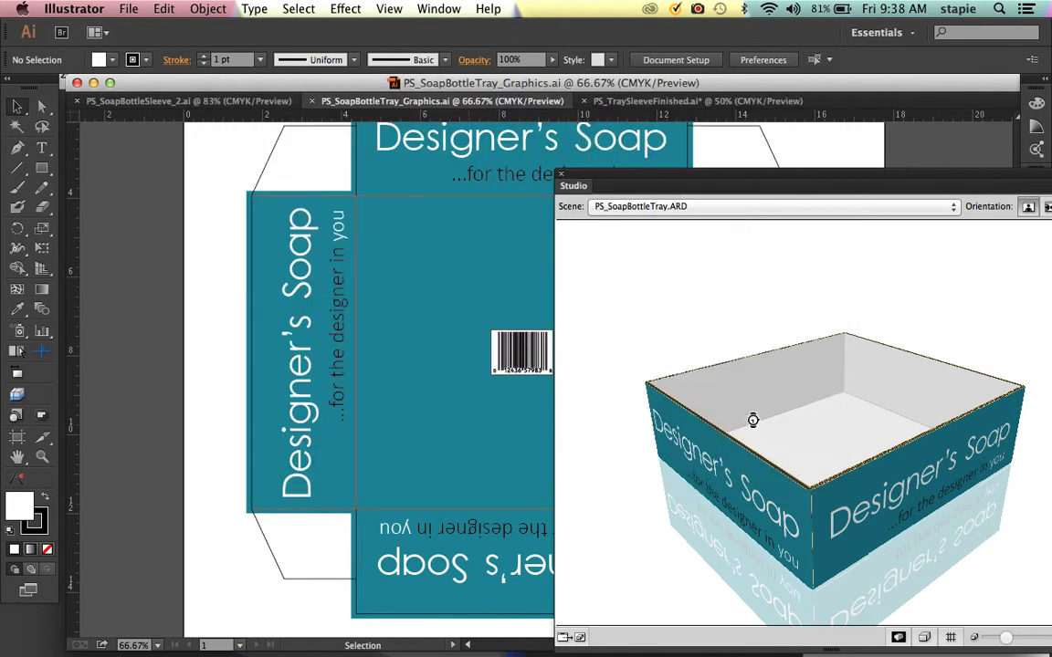
Use the second Sleeve as the printable part, leave the document without color management, and move the Studio window off the artboard
left_click(473, 330)
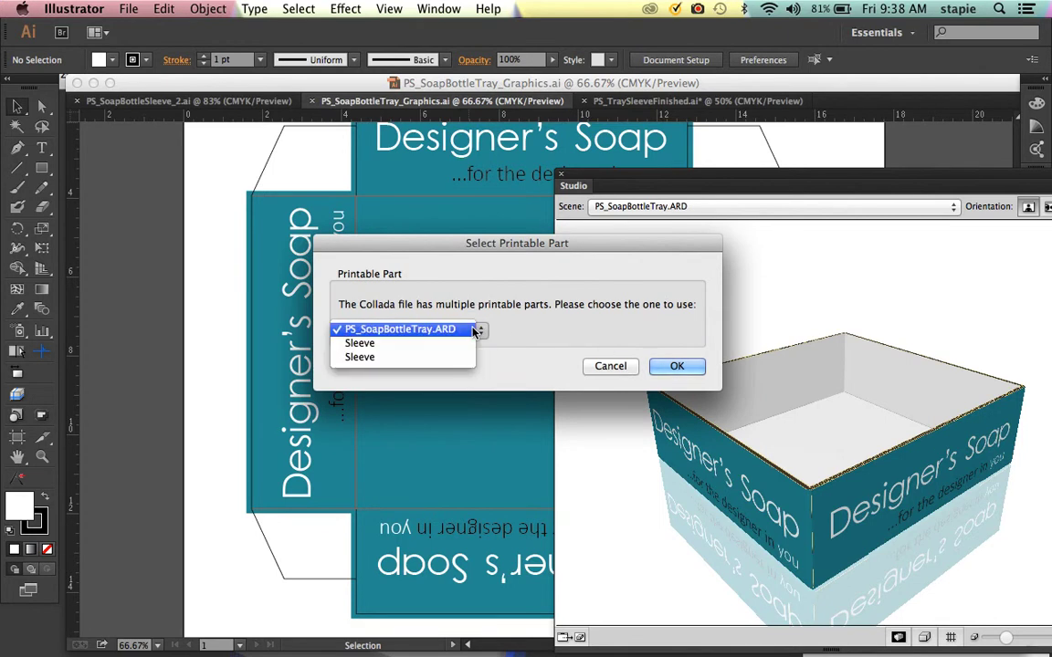
left_click(379, 358)
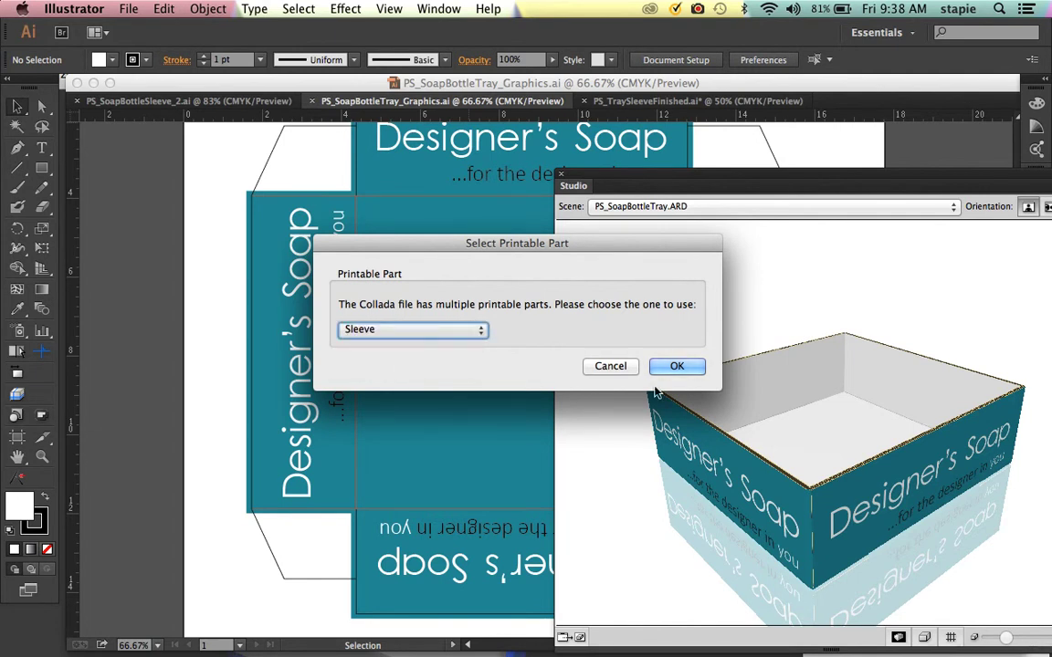
left_click(689, 369)
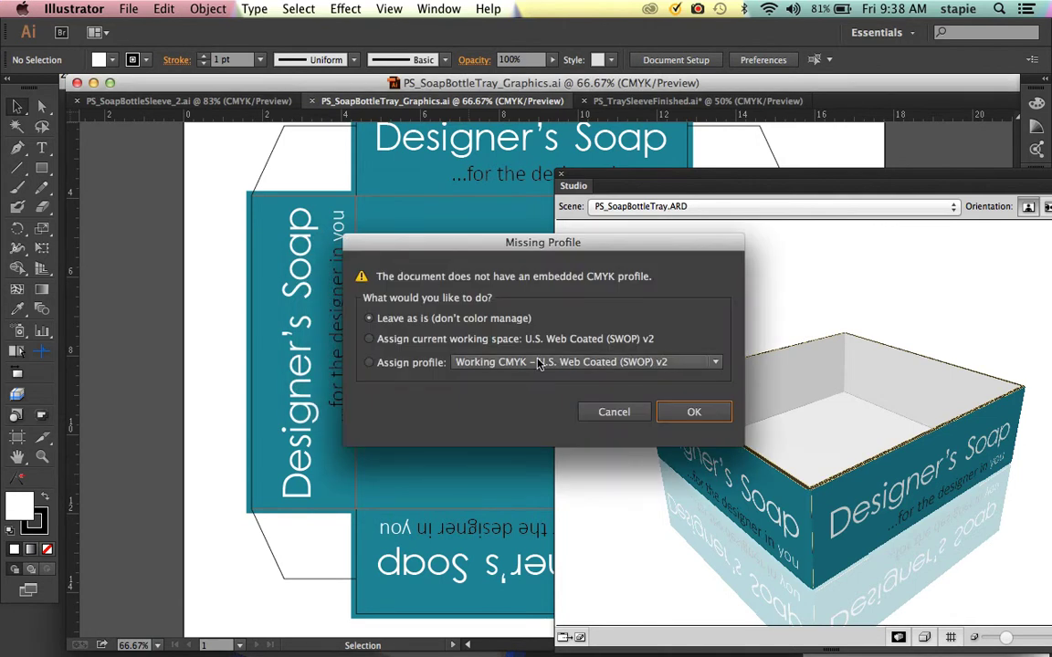
left_click(693, 414)
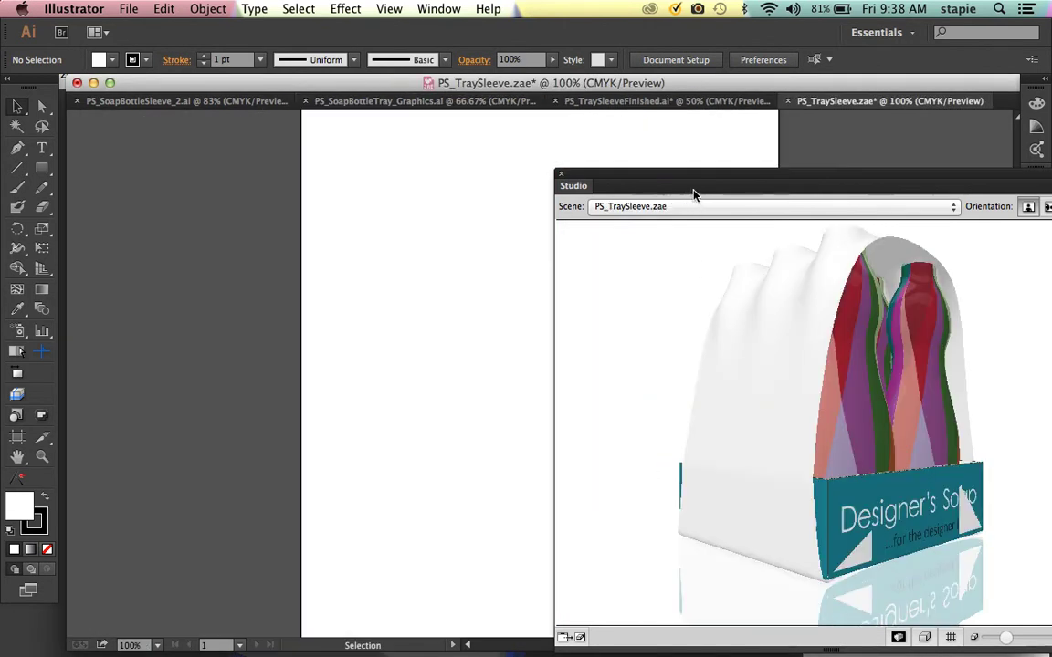
left_click_drag(687, 190, 719, 268)
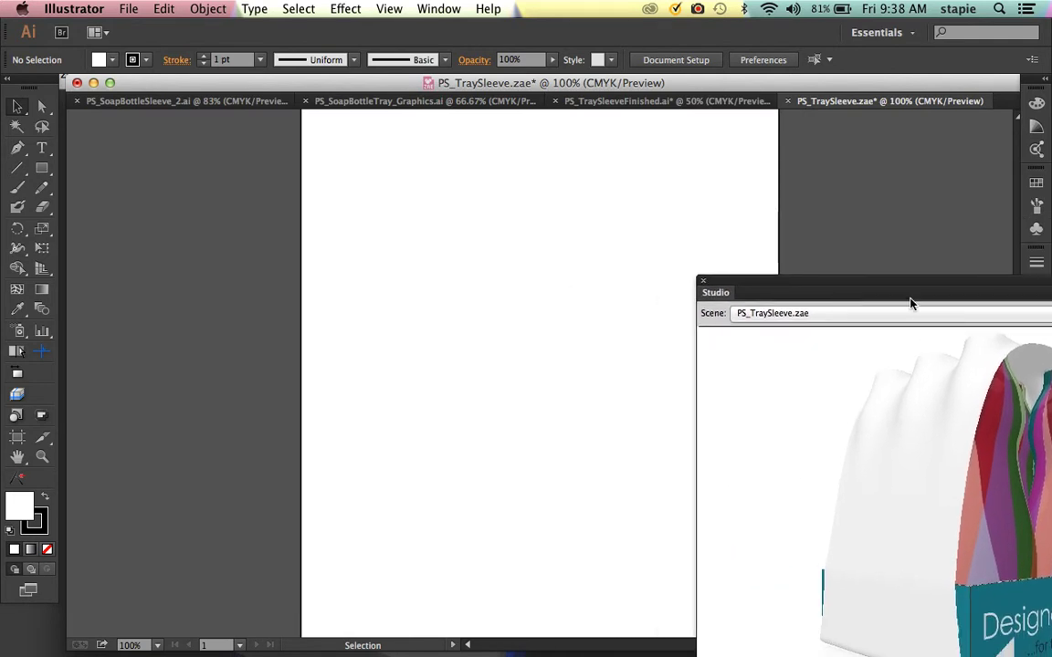
Rotate the blank sleeve's 3D preview, close the Studio window, and fit the PS_TraySleeve.zae artboard in view
left_click_drag(903, 290, 671, 136)
left_click_drag(692, 275, 532, 187)
left_click(471, 126)
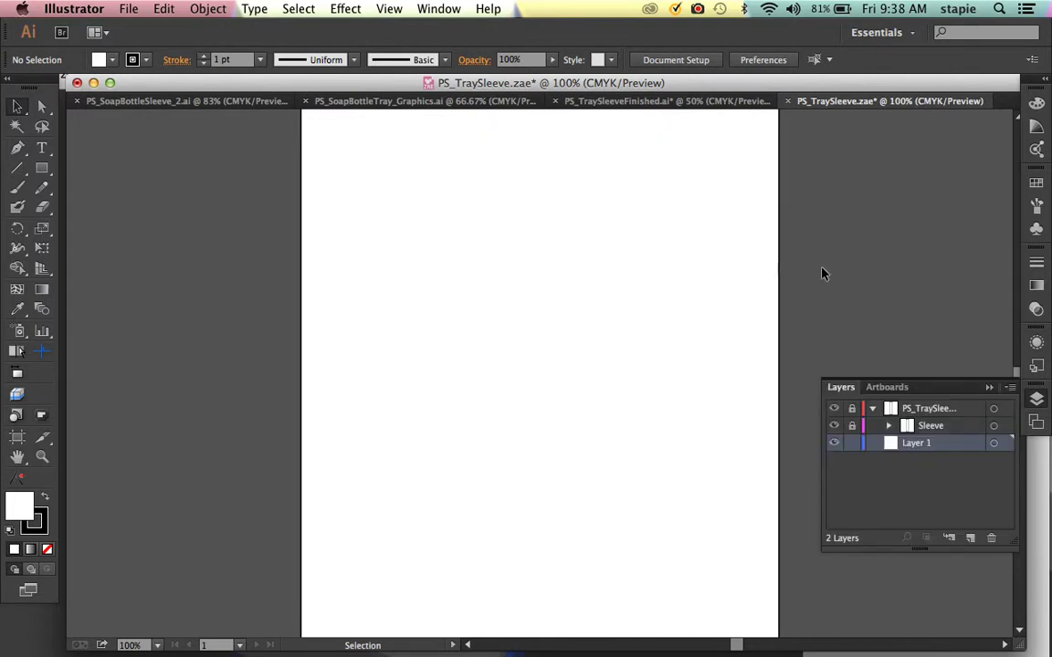
key("super+0")
key("v")
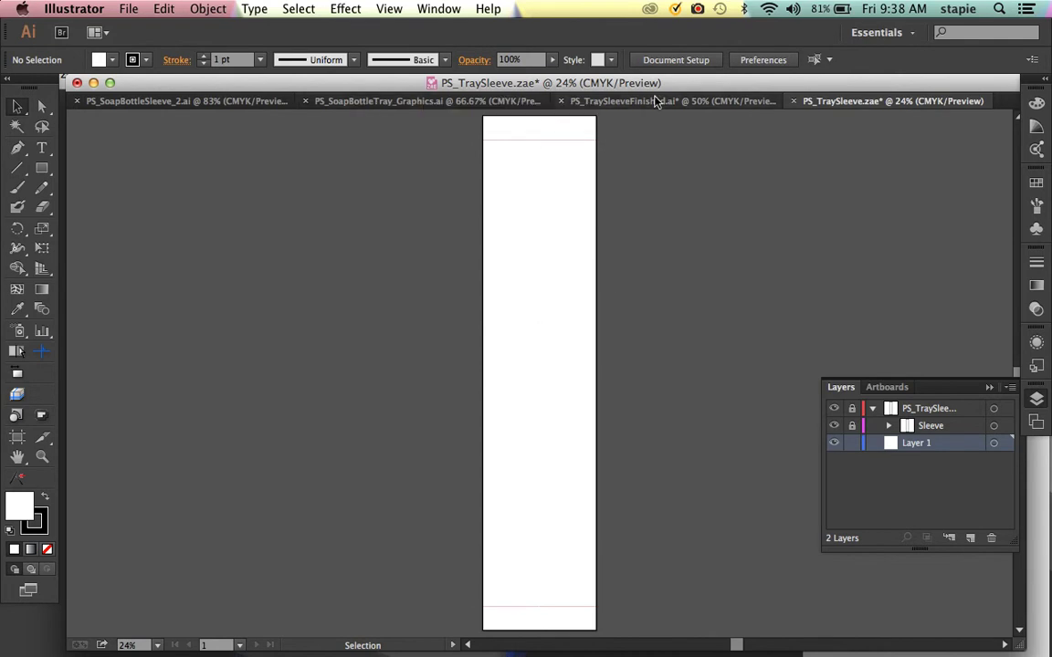
Switch to PS_TraySleeveFinished.ai, fit its artboard in view, and show and rotate the decorated multipack in Studio
left_click(602, 100)
key("super+0")
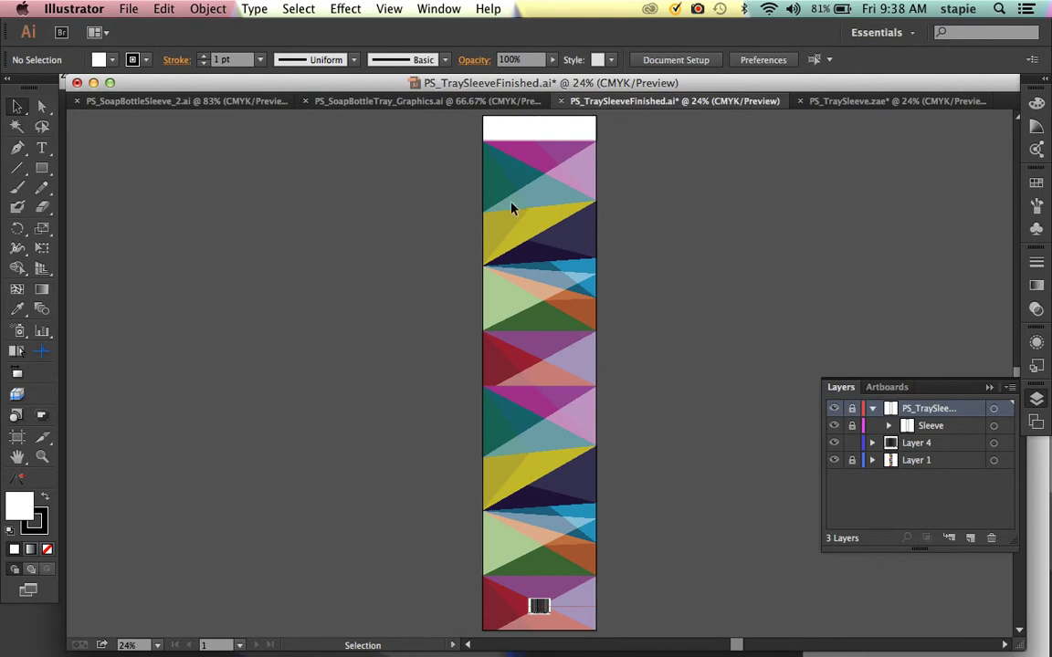
left_click(441, 8)
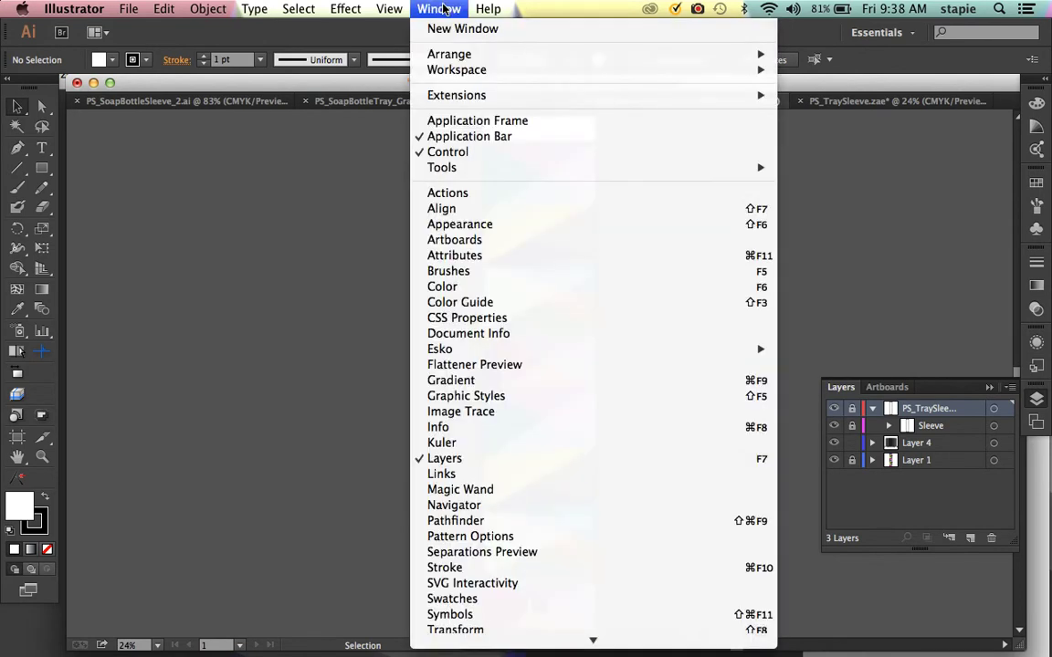
mouse_move(474, 351)
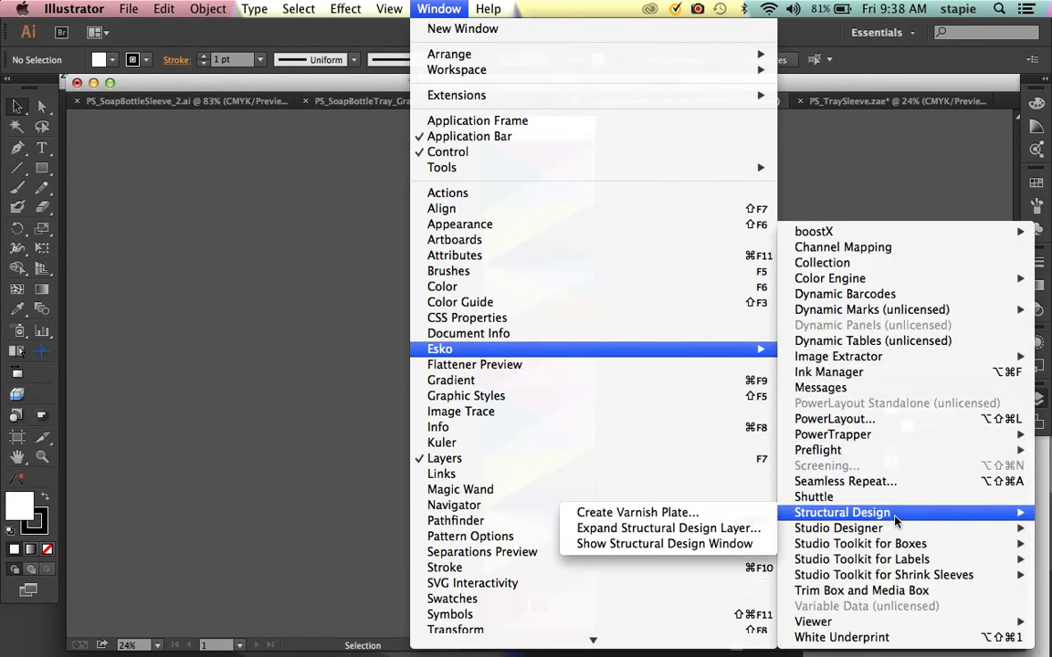
mouse_move(995, 528)
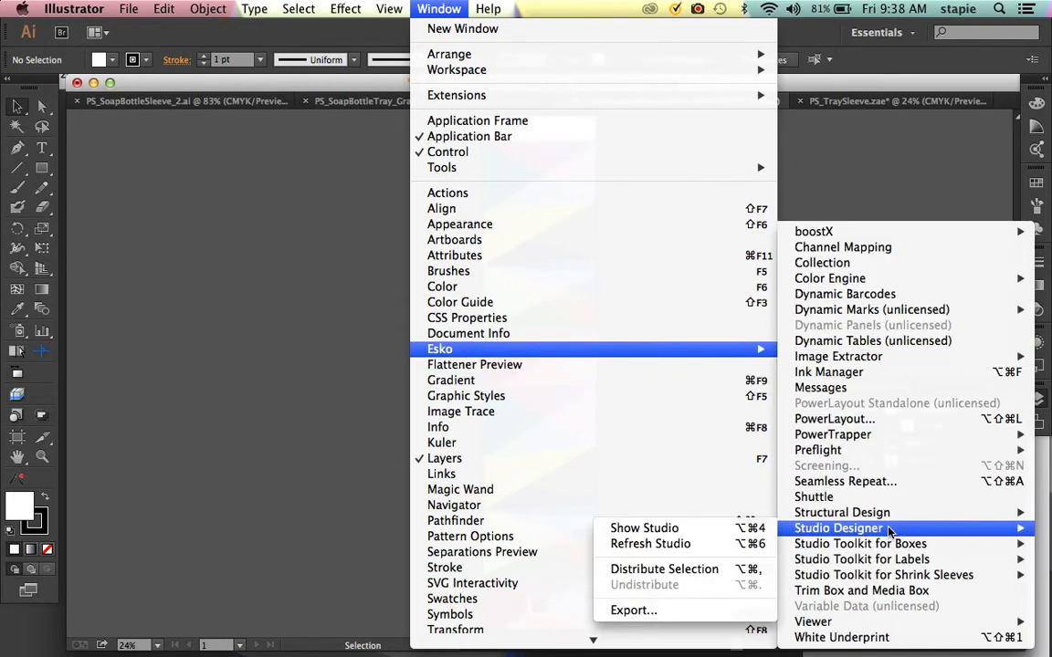
left_click(688, 530)
left_click_drag(677, 370, 728, 495)
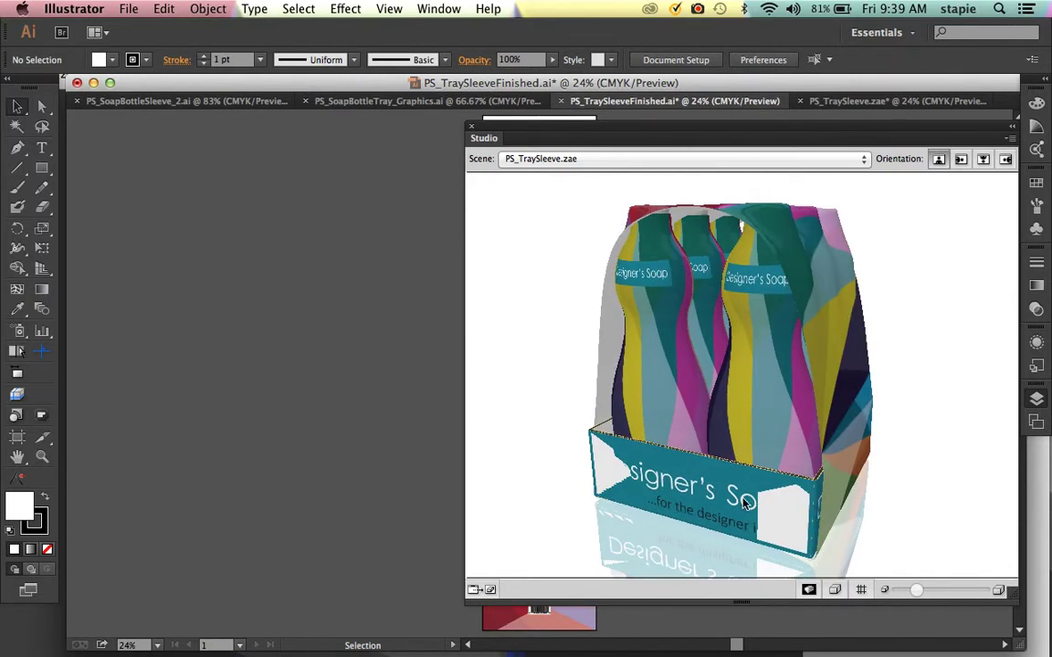
Switch to Studio Toolkit to examine the shrunk sleeve and the imported tray shape, and return to Illustrator
mouse_move(575, 645)
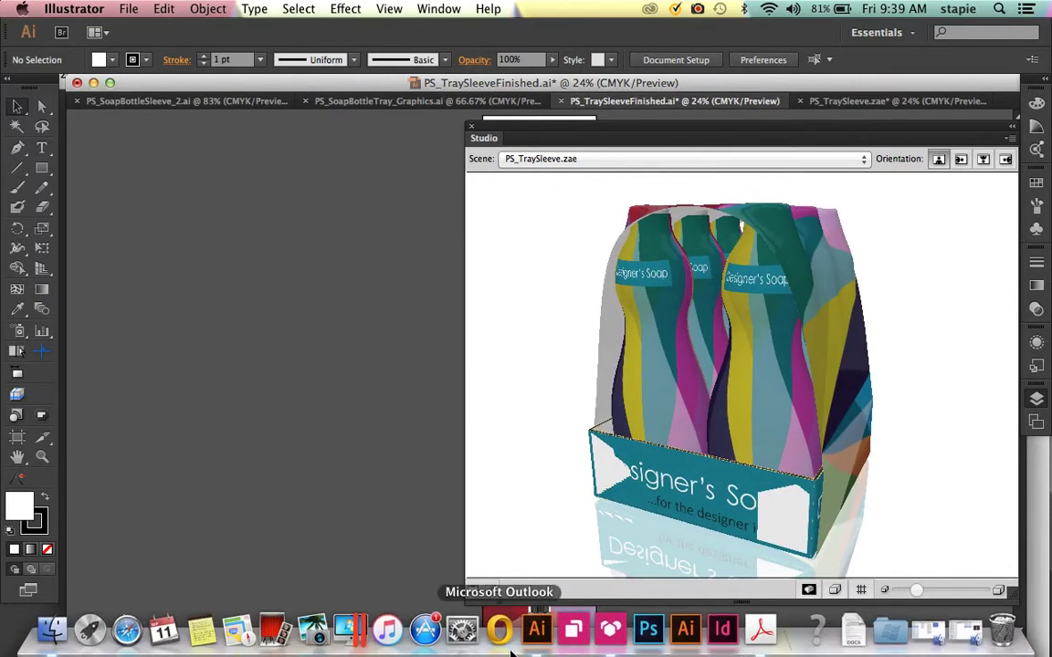
left_click(610, 632)
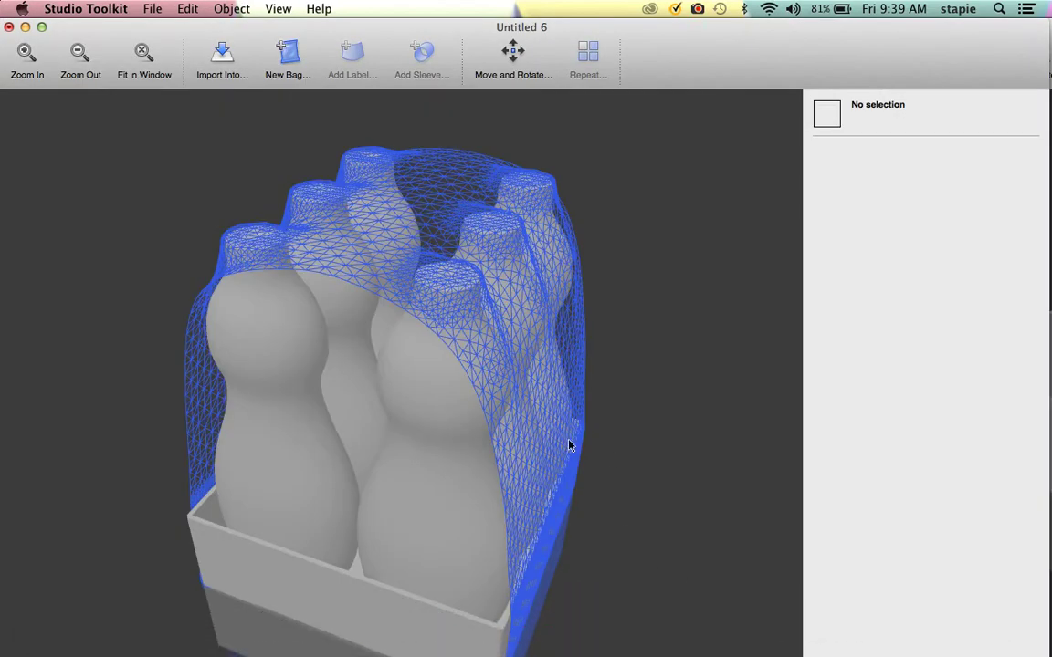
left_click_drag(619, 414, 276, 614)
left_click(258, 586)
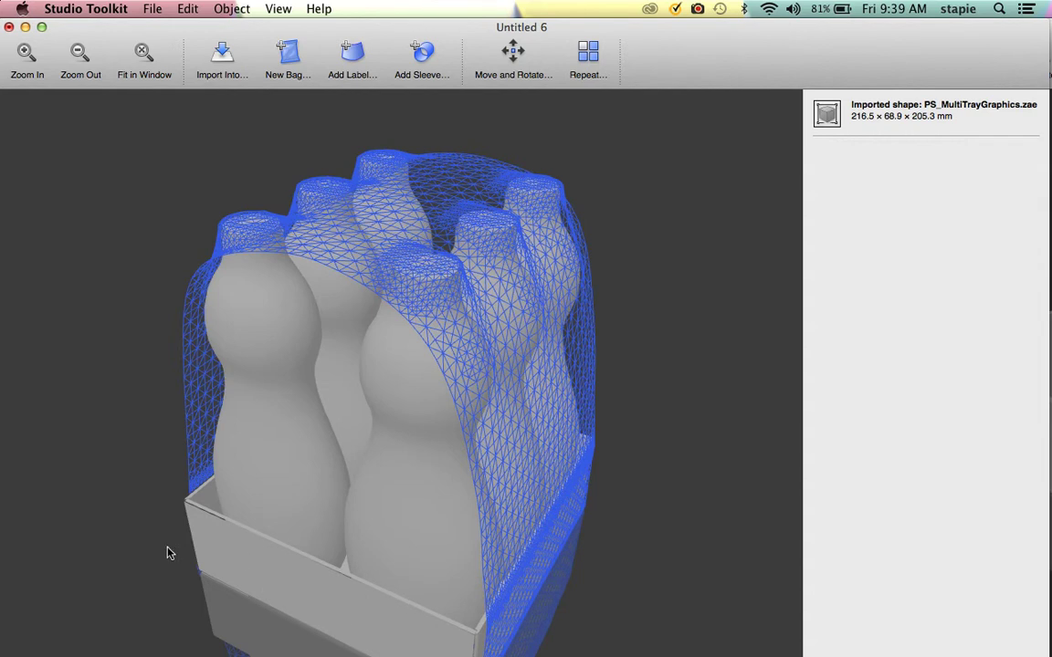
mouse_move(645, 653)
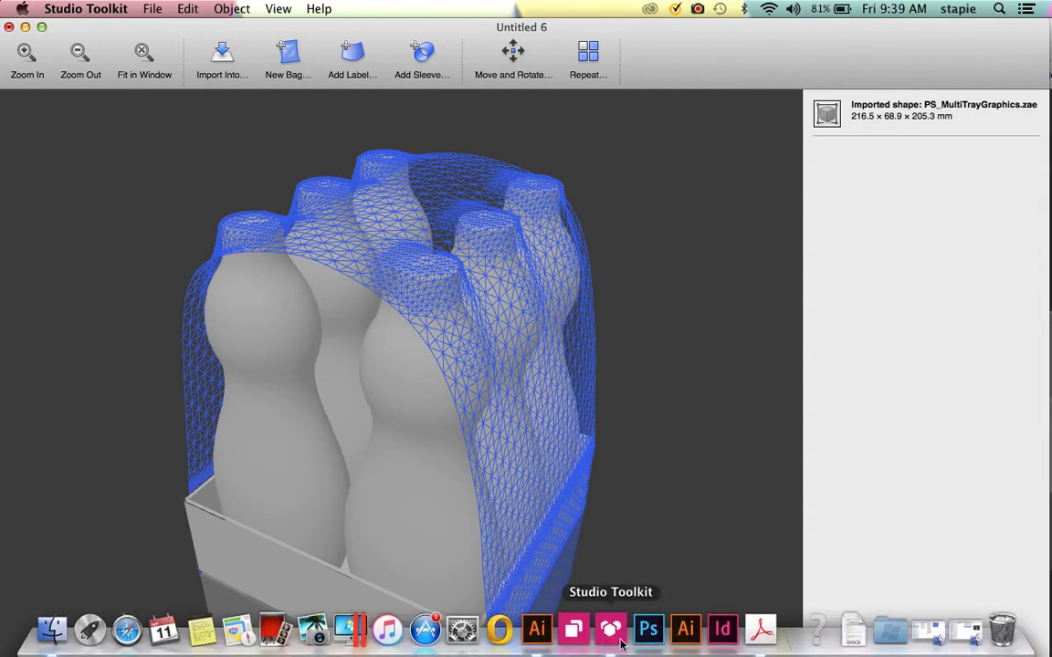
left_click(536, 630)
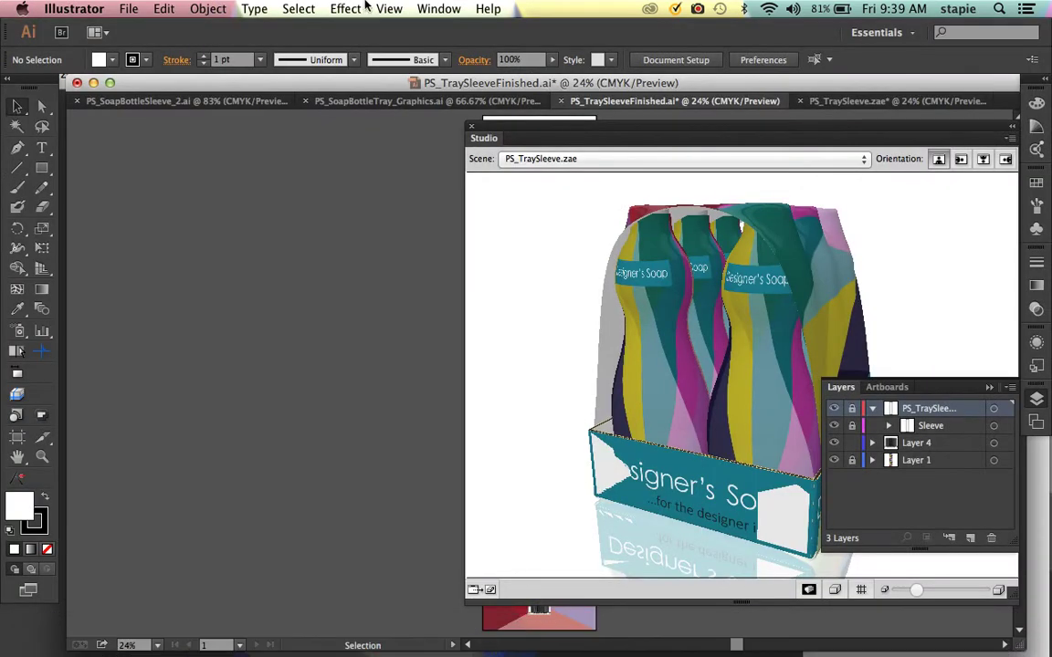
Examine the Studio previews of PS_SoapBottleTray_Graphics.ai and PS_SoapBottleSleeve_2.ai, moving the Studio window off the artwork
left_click(371, 102)
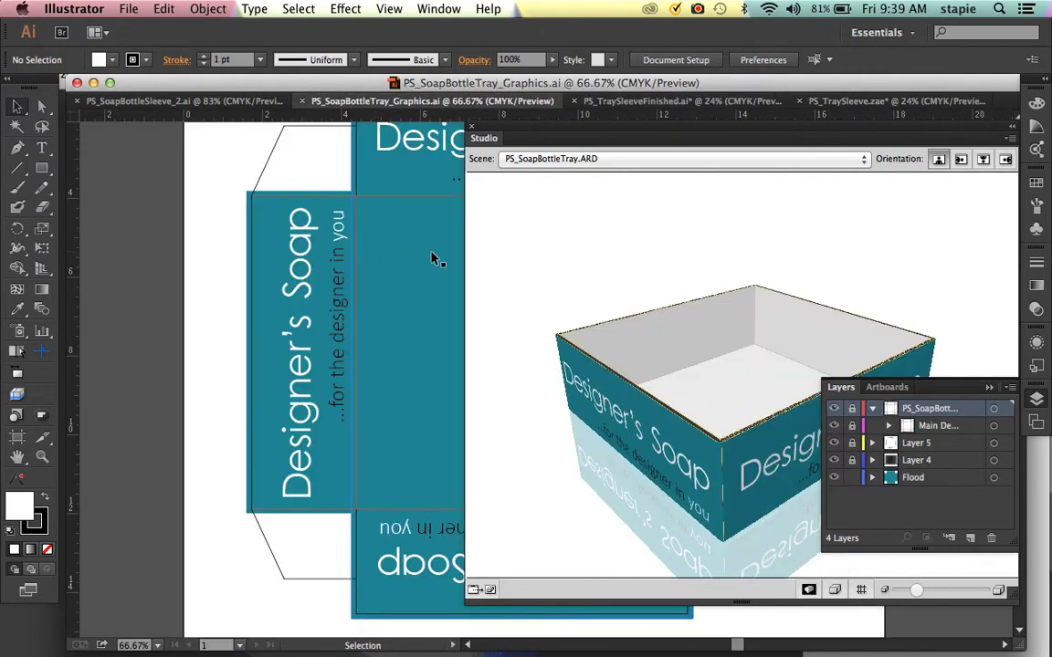
left_click_drag(661, 138, 566, 126)
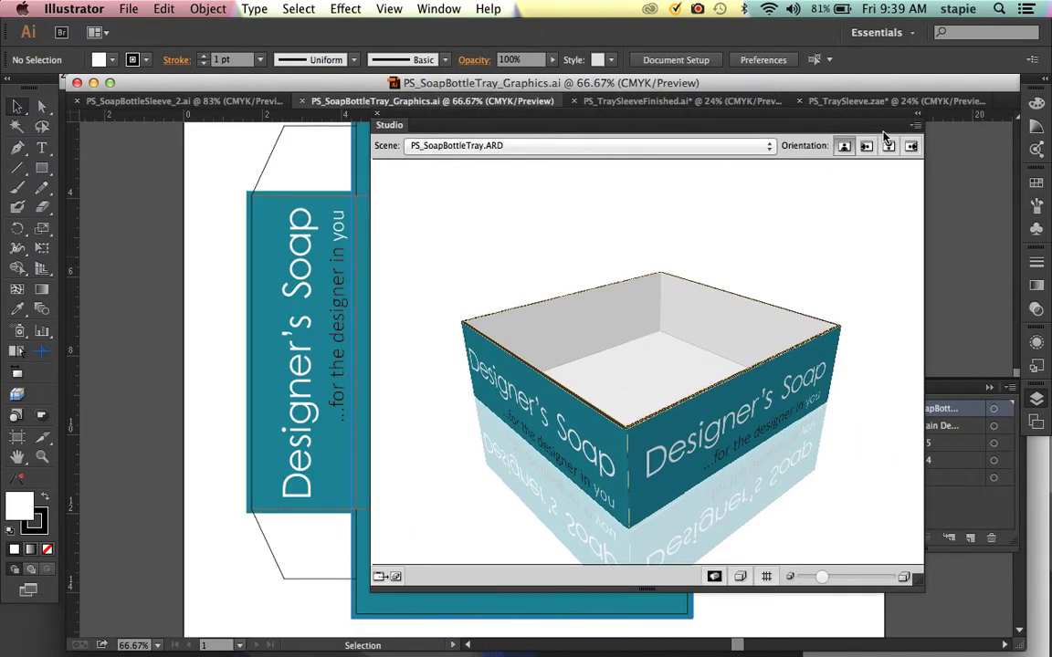
left_click(916, 128)
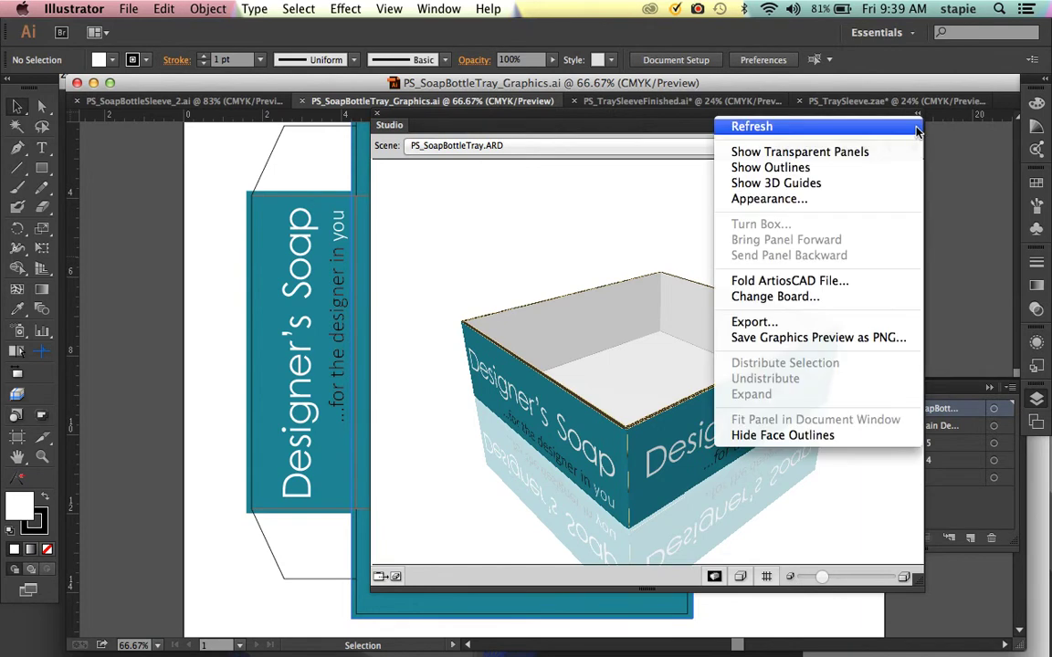
left_click(442, 211)
left_click(200, 100)
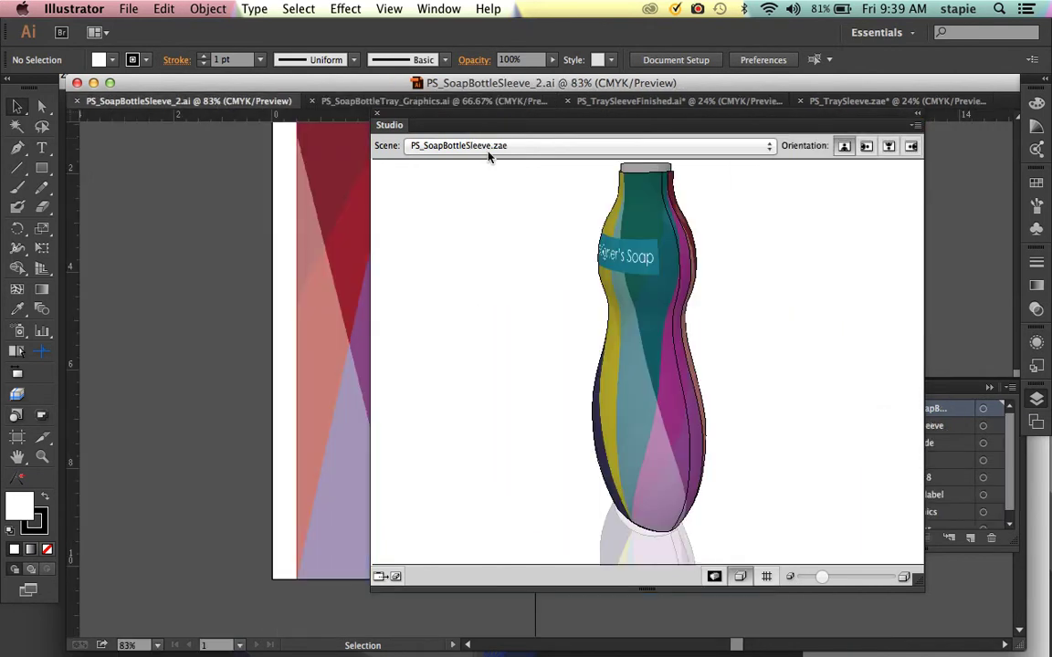
left_click_drag(540, 129, 618, 185)
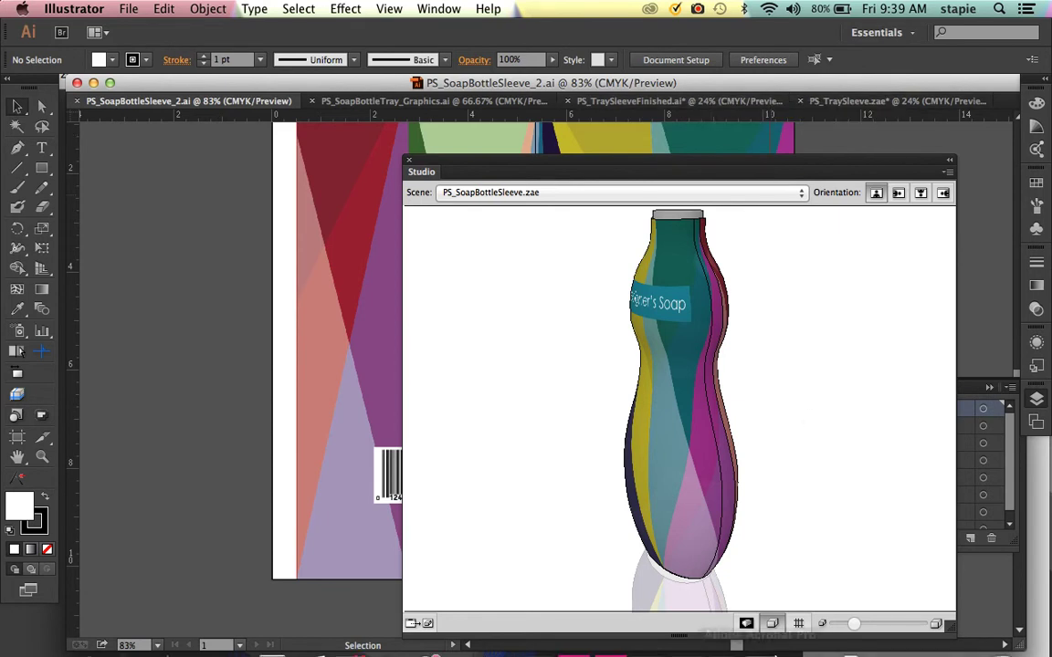
Compare the blank sleeve in PS_TraySleeve.zae with the decorated one in PS_TraySleeveFinished.ai, rotating the finished multipack
left_click(892, 104)
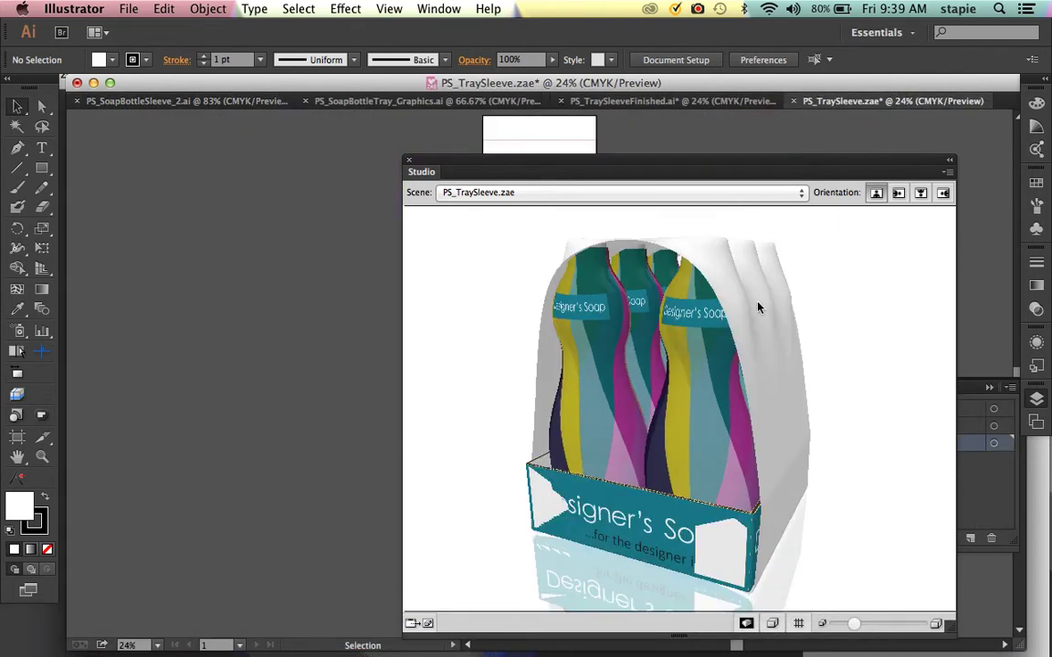
left_click(652, 101)
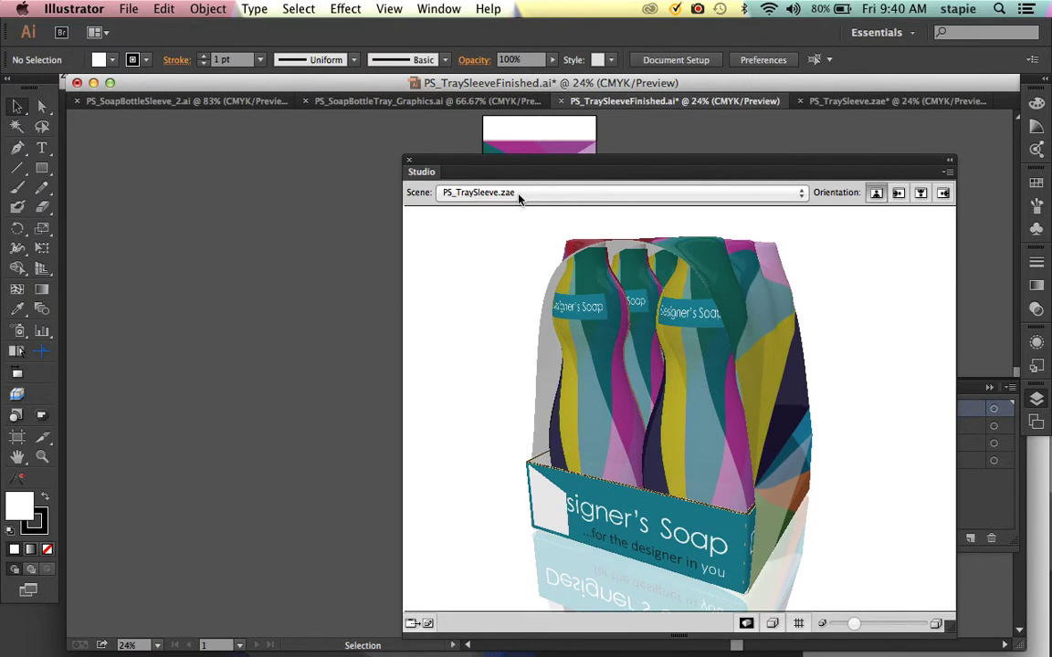
left_click_drag(539, 292, 592, 336)
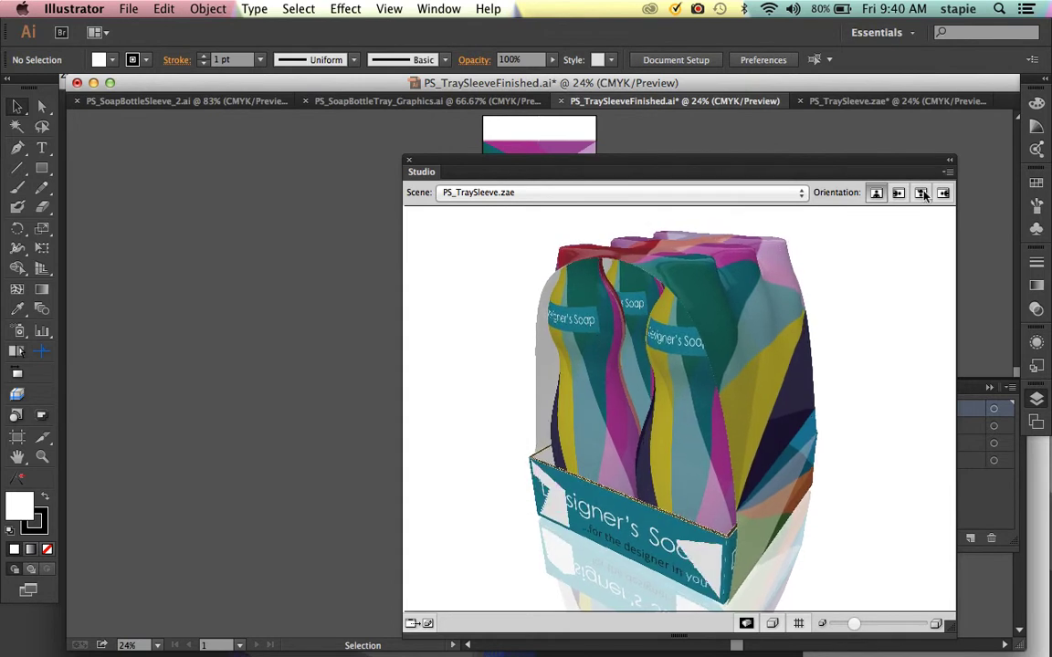
left_click_drag(761, 375, 761, 416)
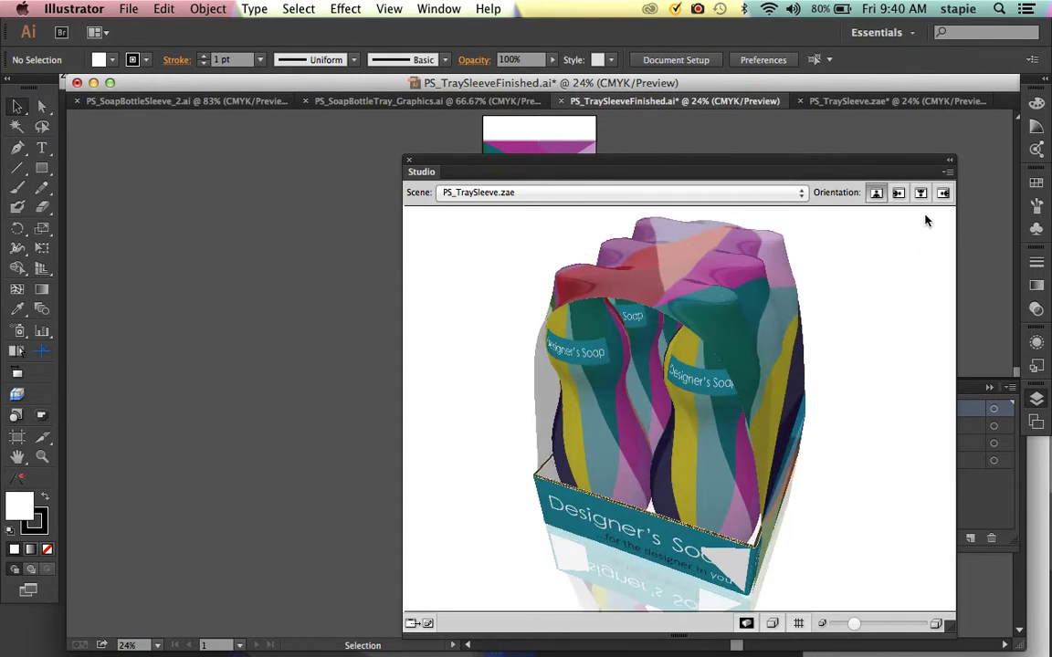
Export the Studio scene as a Collada Archive with the preview rotated to -172.5° and 22.5°, and proceed to saving
left_click(948, 172)
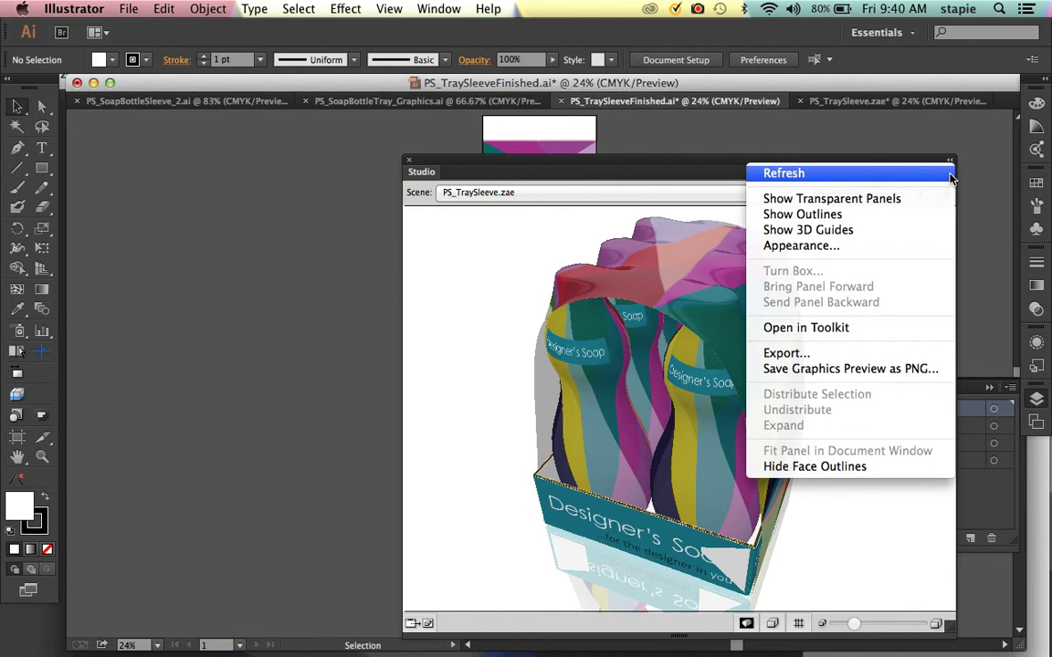
left_click(835, 357)
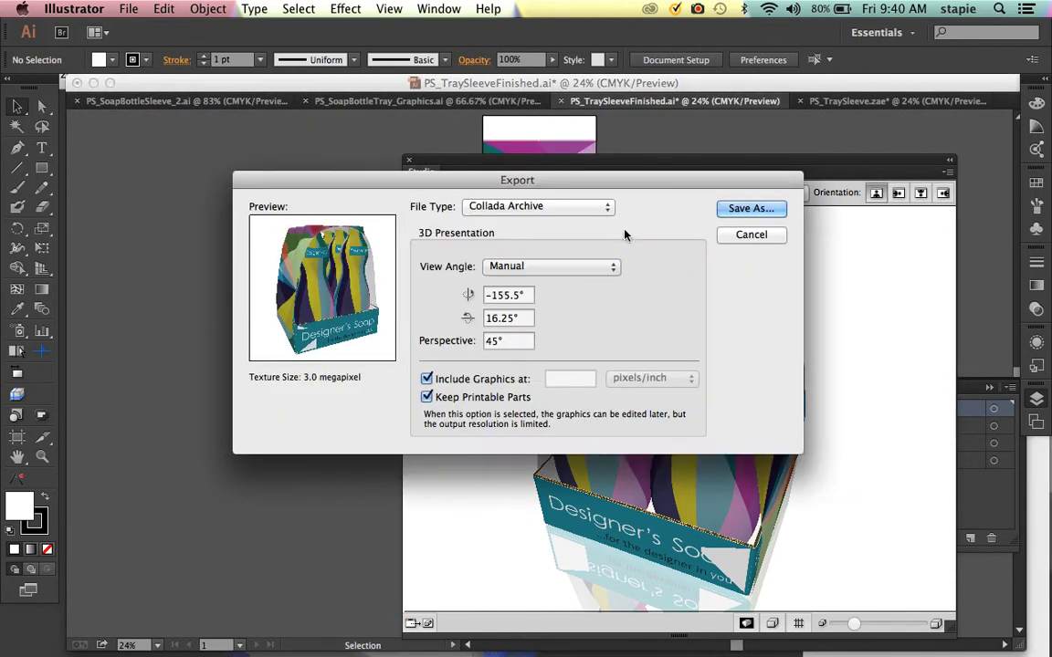
left_click_drag(322, 242, 264, 277)
left_click(501, 210)
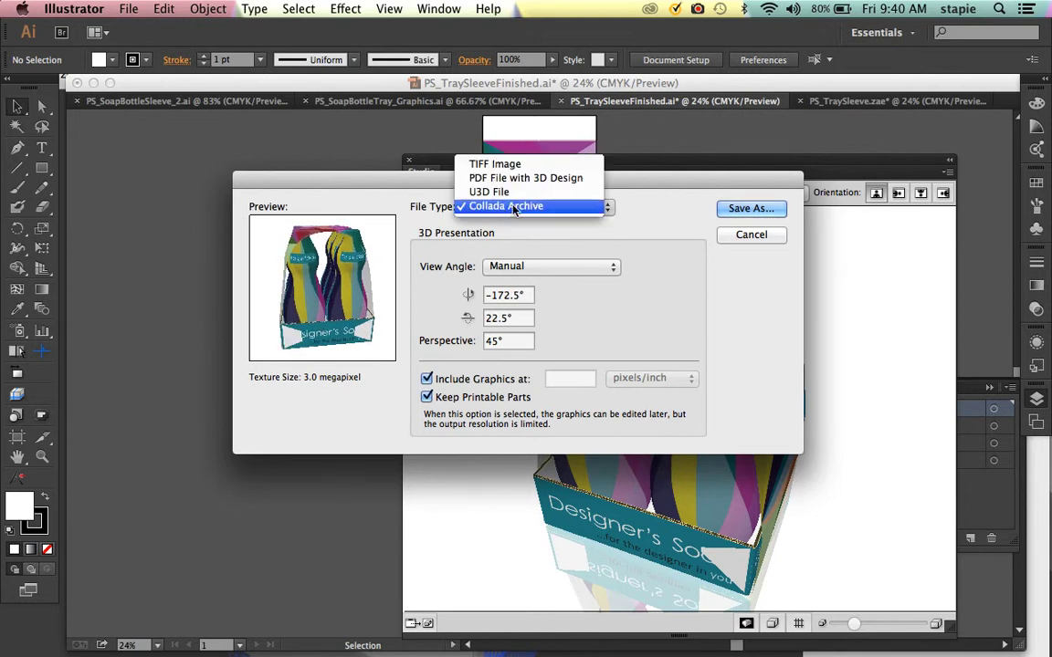
left_click(661, 225)
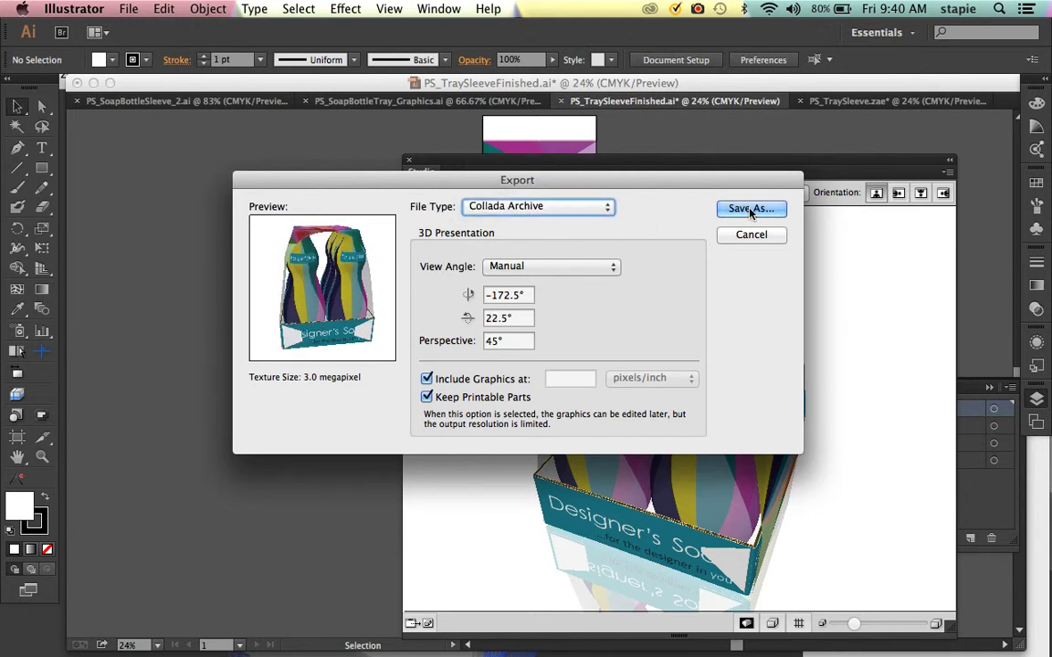
left_click(750, 209)
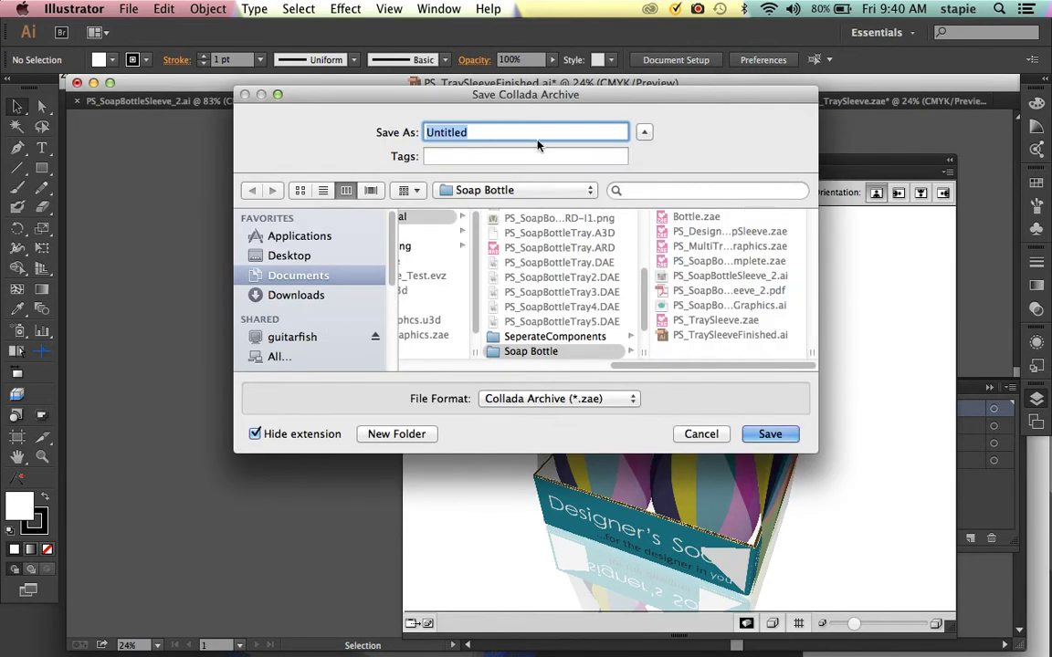
type("TRa")
key("BackSpace")
key("BackSpace")
type("raySleeveGraphics_complete")
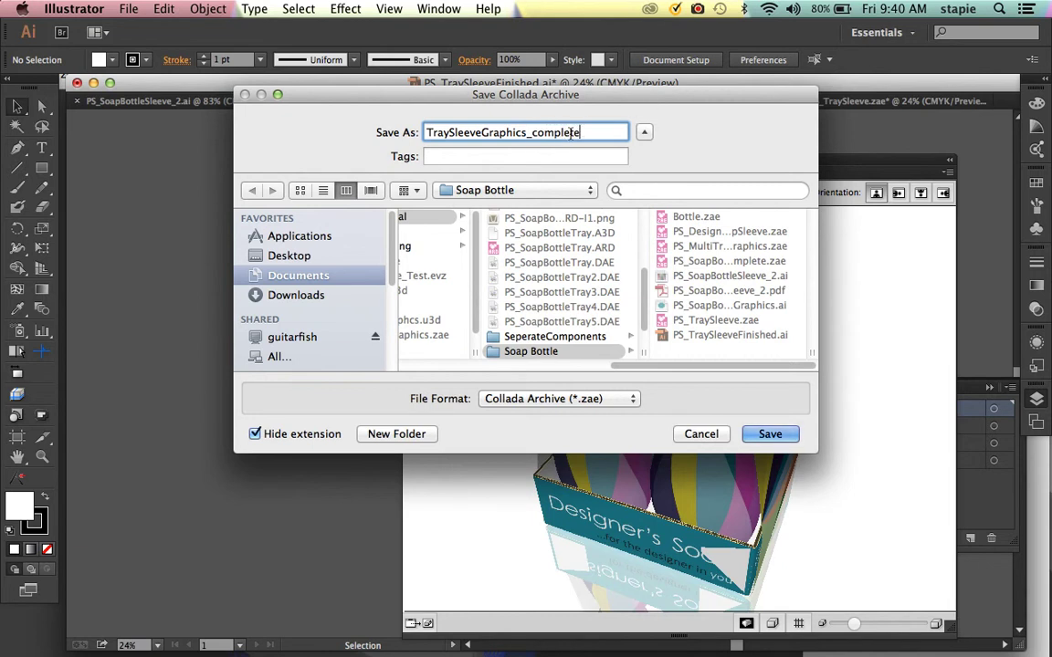
Save the Collada Archive as PS_TraySleeveWithGraphics in the Soap Bottle folder
left_click_drag(586, 132, 381, 132)
type("PS_TraySLeee")
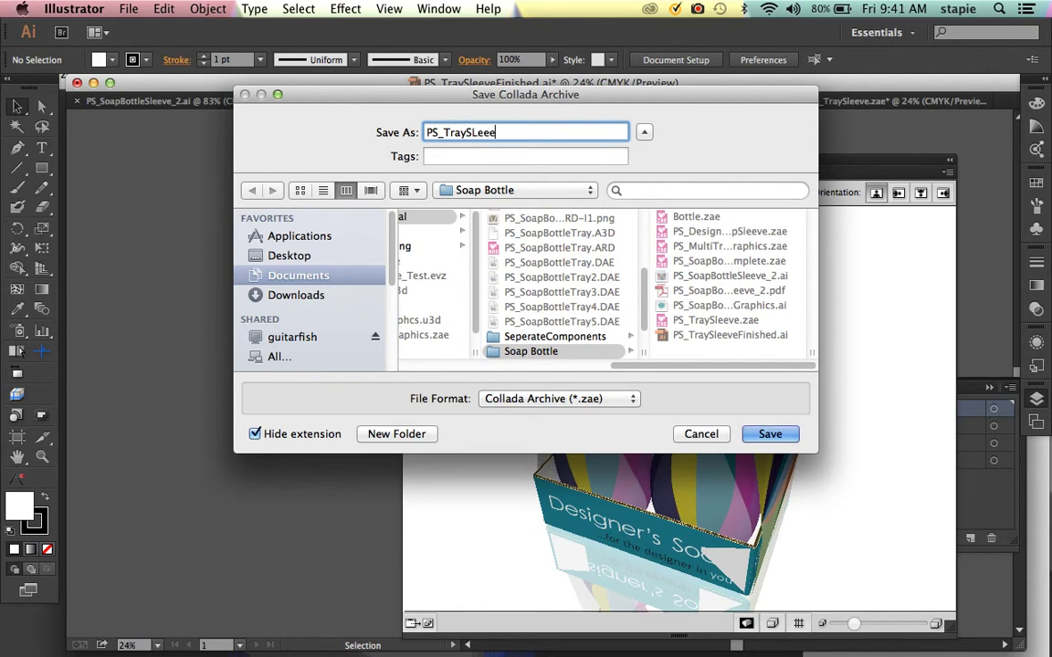
type("ve")
key("BackSpace")
type("WithGraphics")
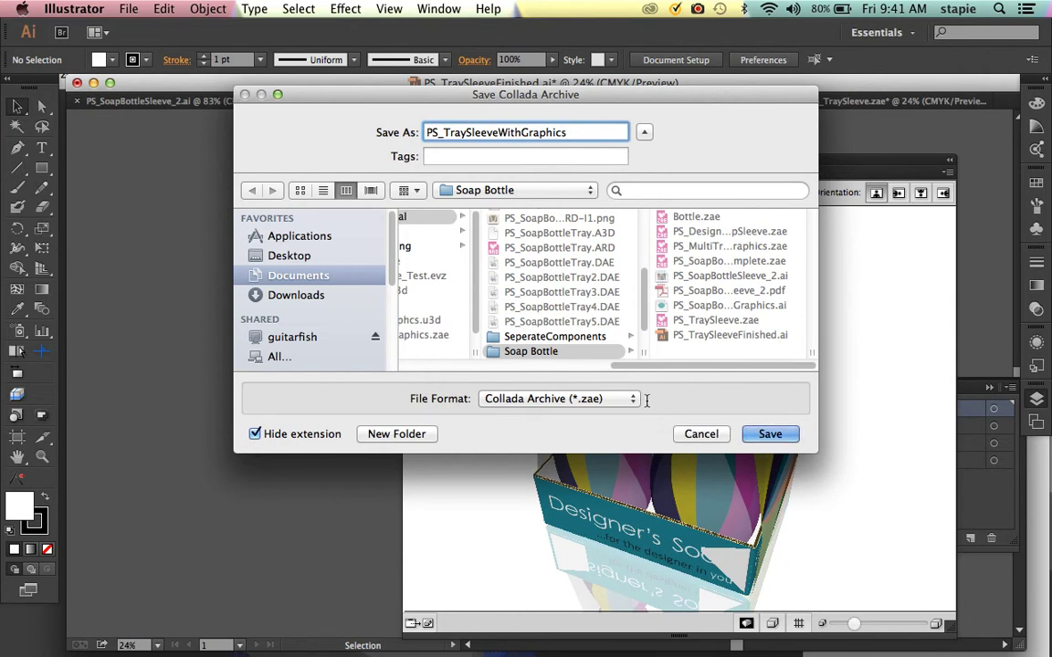
left_click(763, 432)
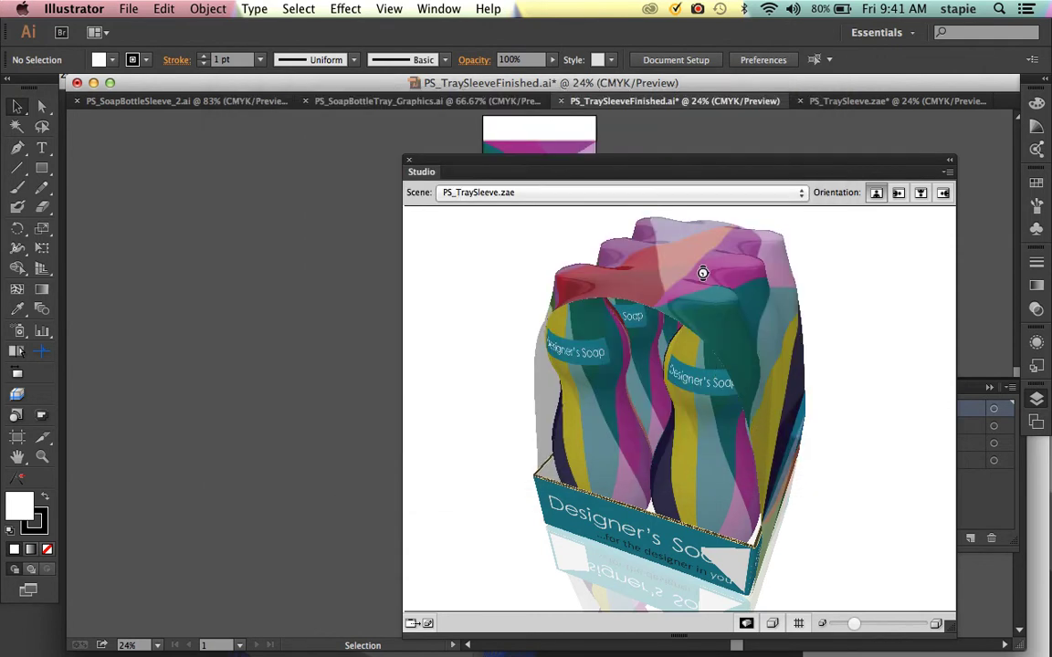
Move the Studio window clear of the layers and rotate the decorated multipack to examine its side
left_click_drag(669, 173, 542, 124)
mouse_move(772, 651)
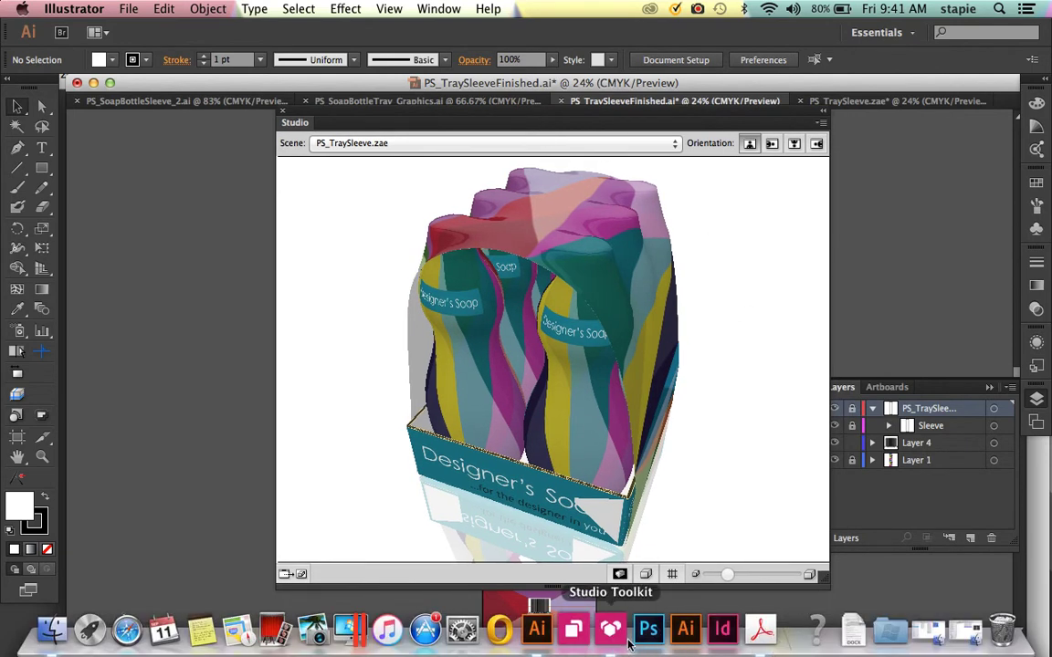
left_click_drag(496, 387, 528, 440)
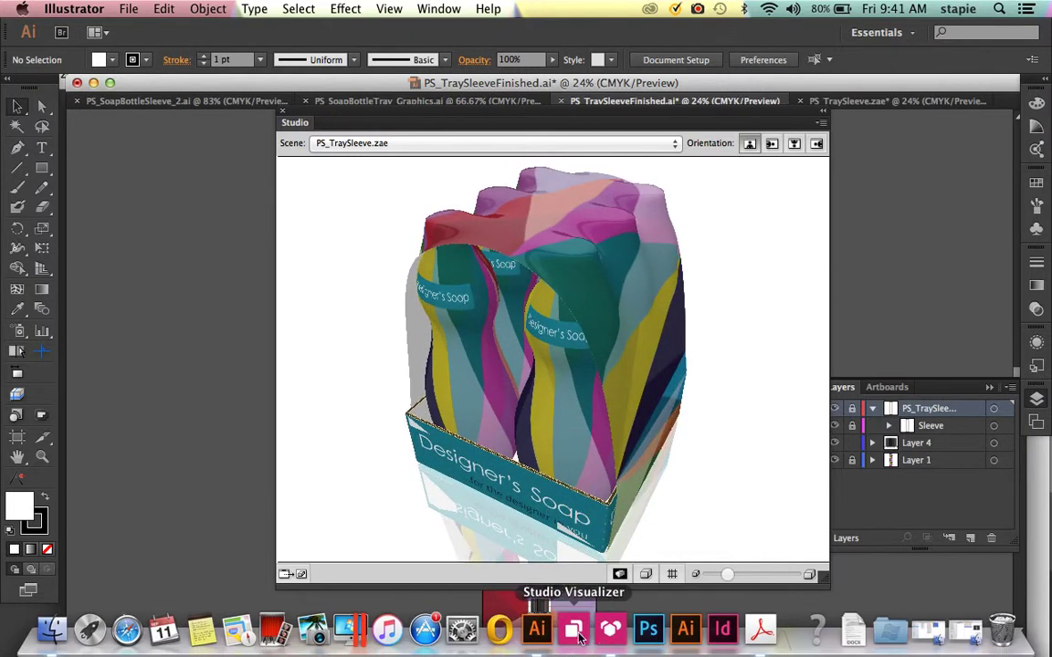
Switch to Studio Visualizer, dismiss its welcome dialog and move its window so the whole workspace is in view
left_click(574, 630)
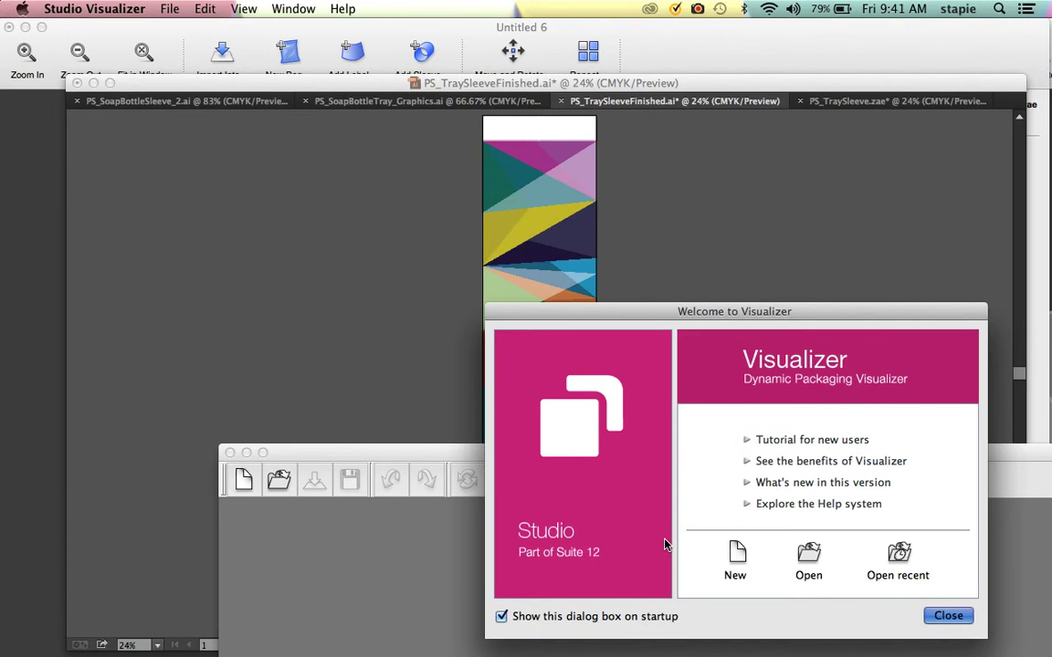
left_click(927, 615)
left_click_drag(636, 454, 418, 29)
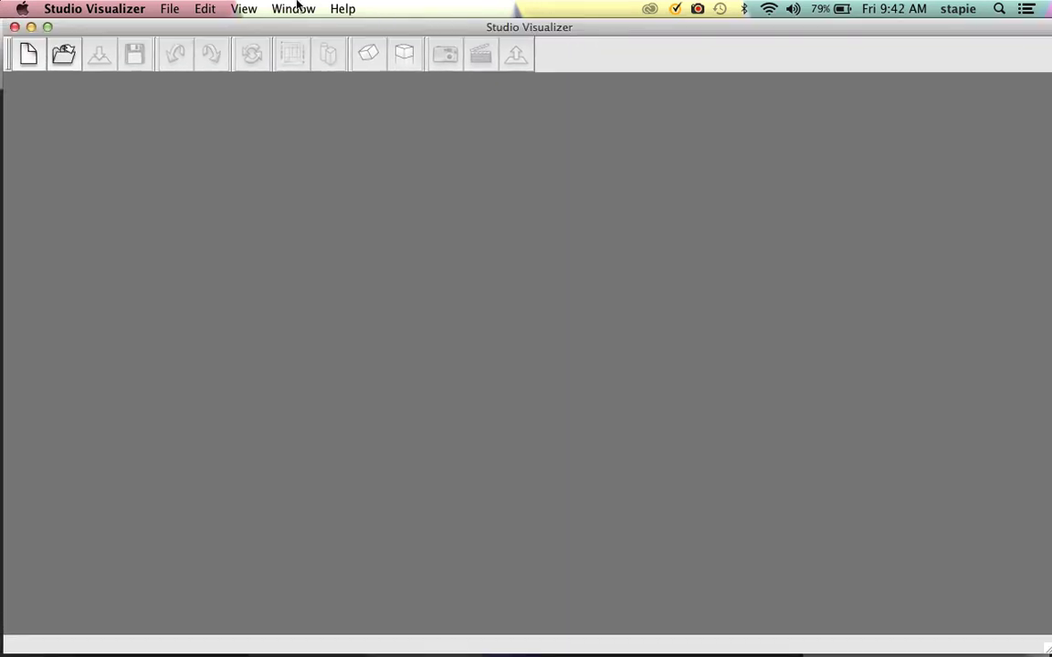
Open the PS_TraySleeveWithGraphics Collada Archive from the Soap Bottle folder
left_click(171, 9)
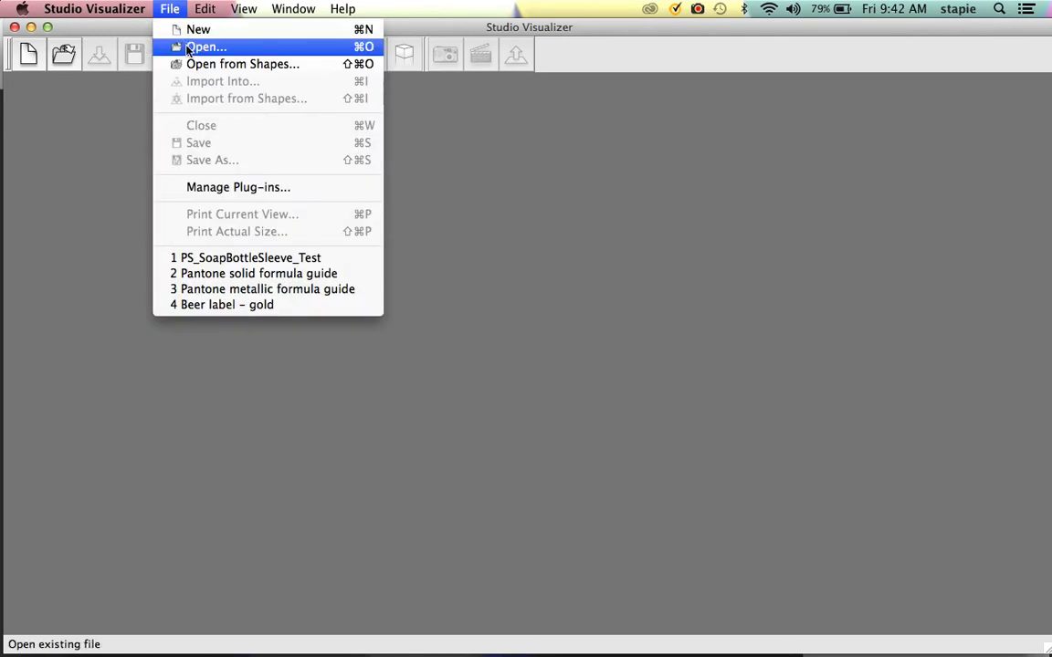
left_click(187, 49)
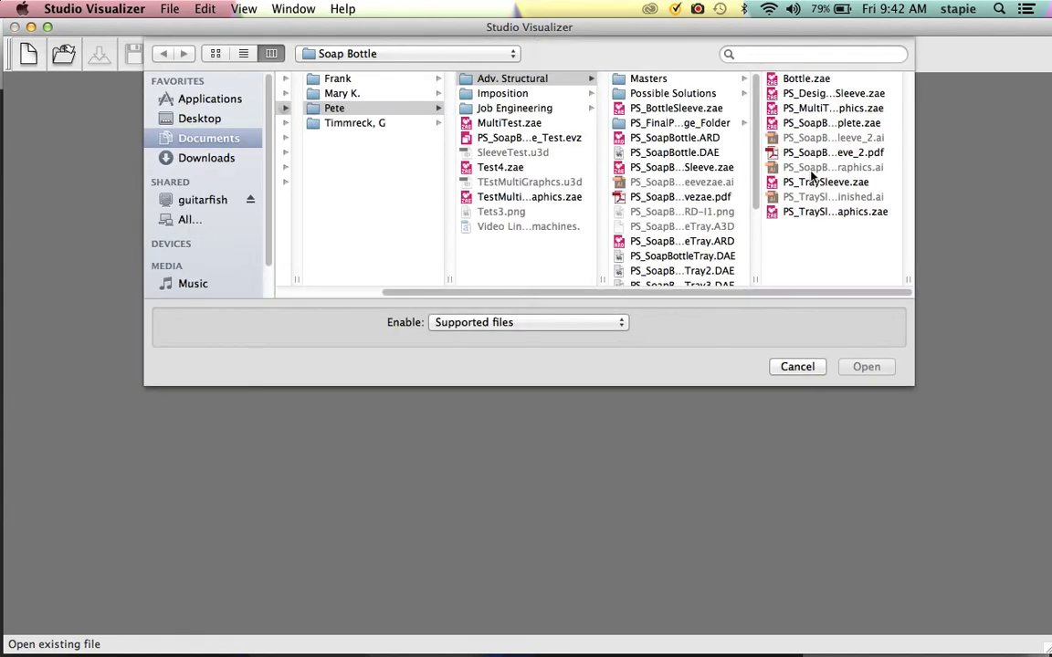
scroll(712, 222, "down", 5)
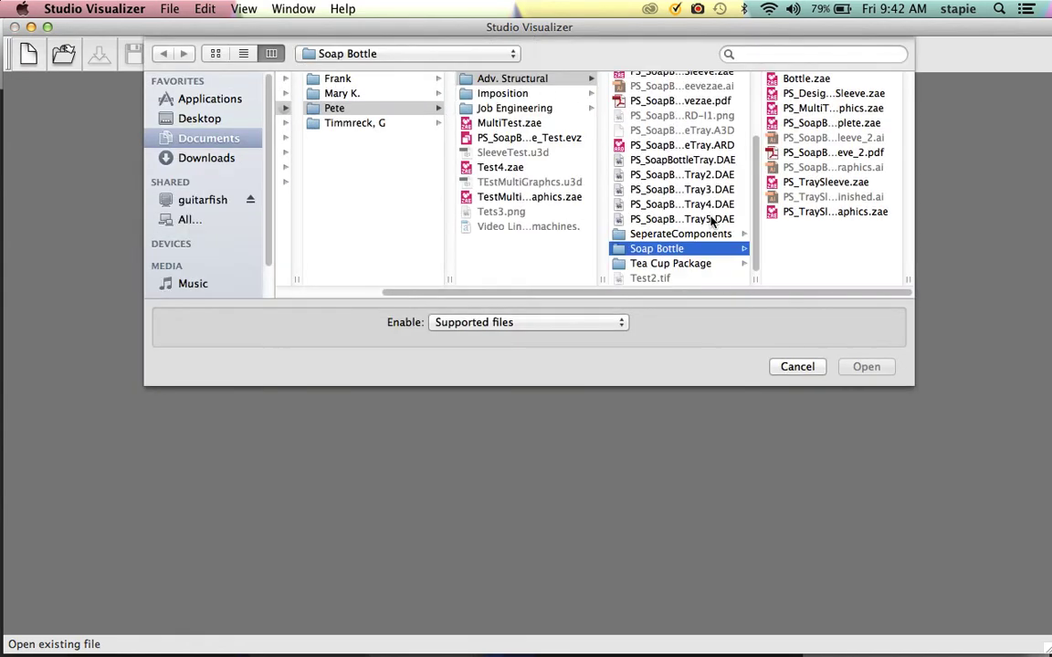
left_click(812, 213)
left_click(867, 367)
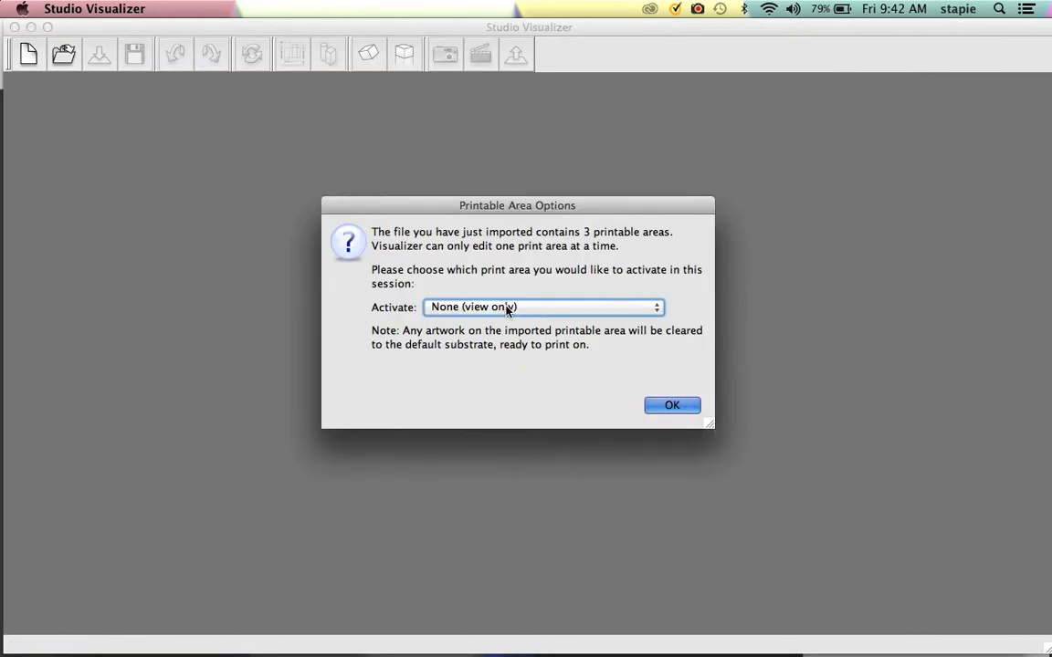
Review the printable areas that can be activated and import the file with None (view only)
left_click(490, 310)
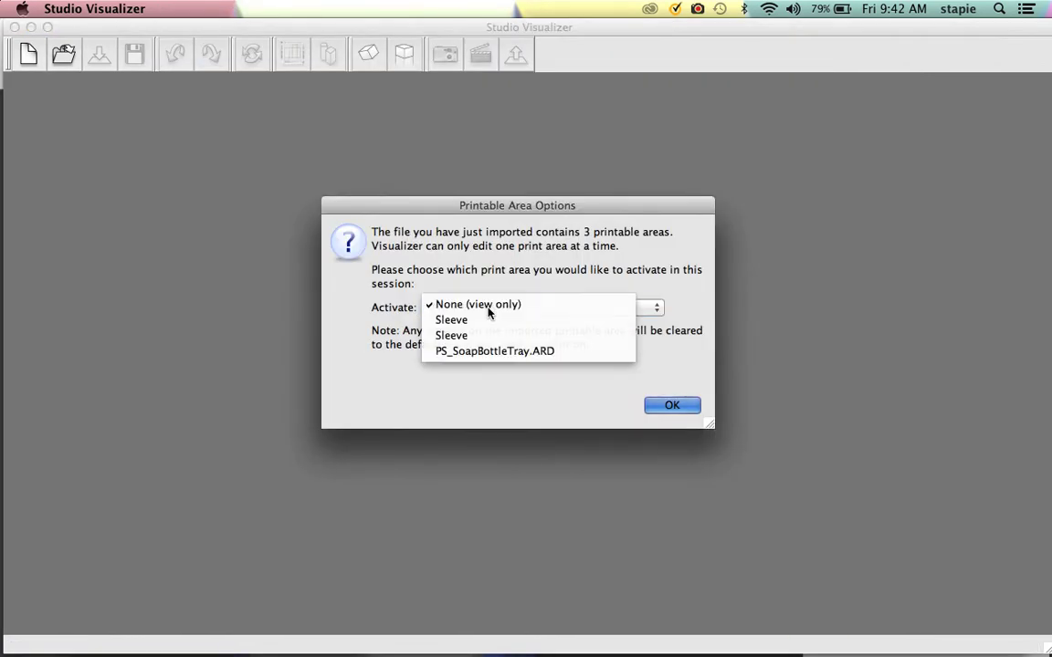
left_click(601, 273)
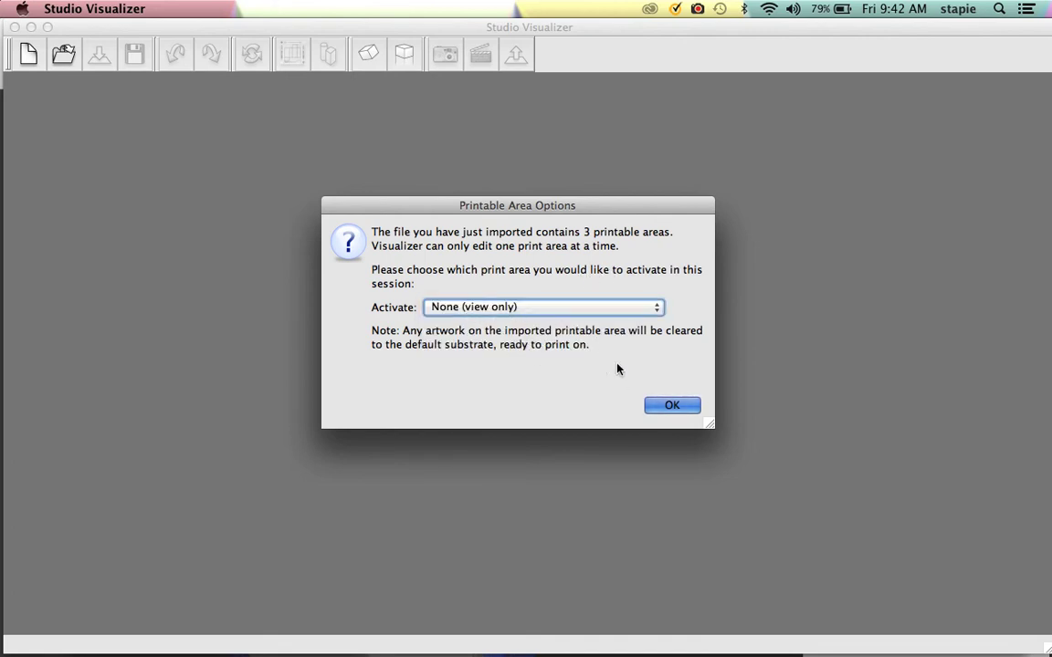
left_click(673, 406)
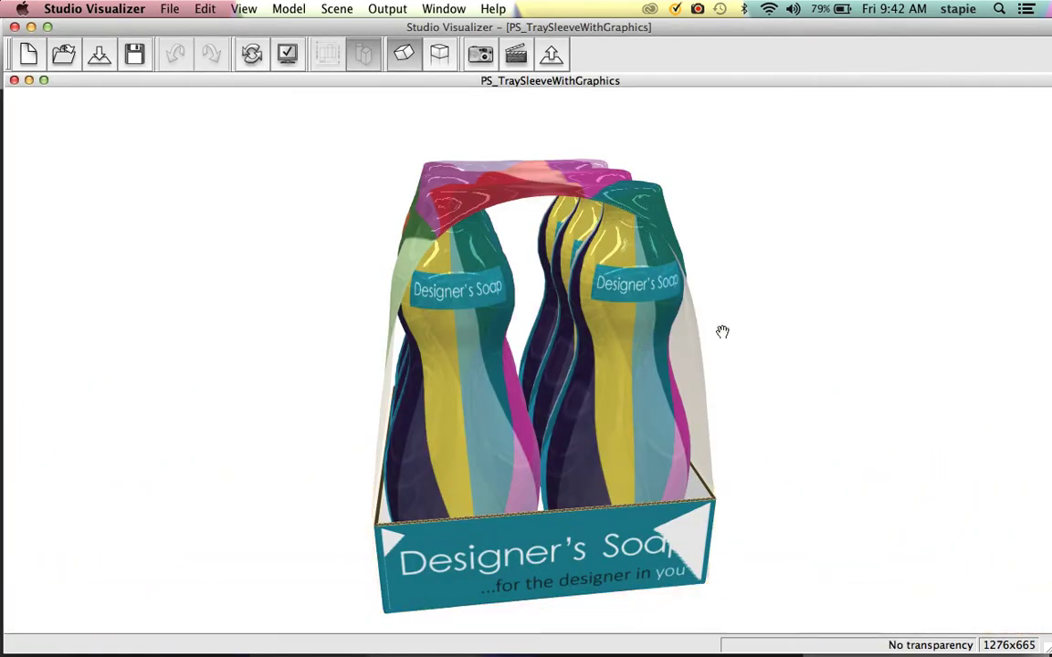
Rotate and zoom the soap bottle multipack to examine the sleeve graphics on its front and side
left_click_drag(723, 332, 465, 310)
scroll(550, 302, "up", 3)
scroll(550, 302, "down", 6)
Set the scene to No Backdrop in place of the plain color backdrop
left_click(408, 8)
left_click(398, 11)
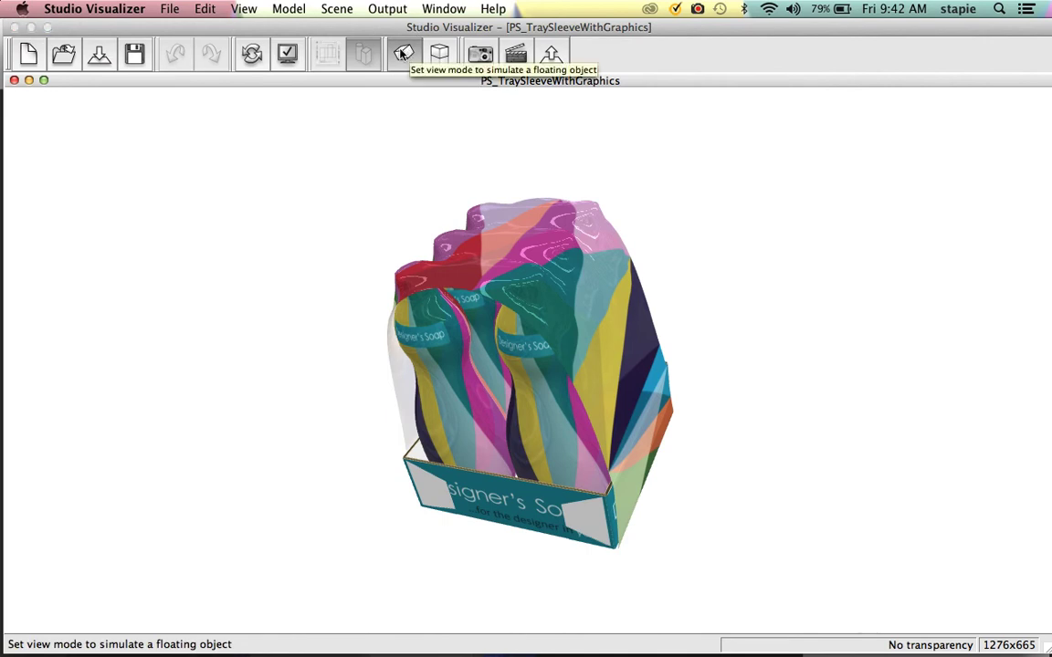
left_click(353, 8)
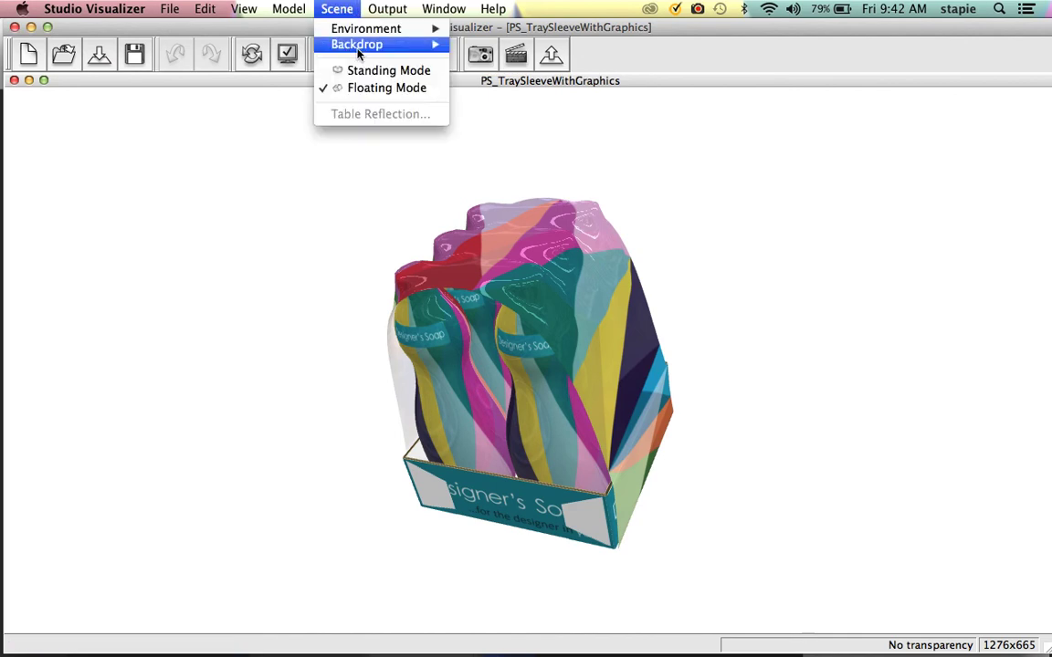
mouse_move(365, 44)
left_click(504, 78)
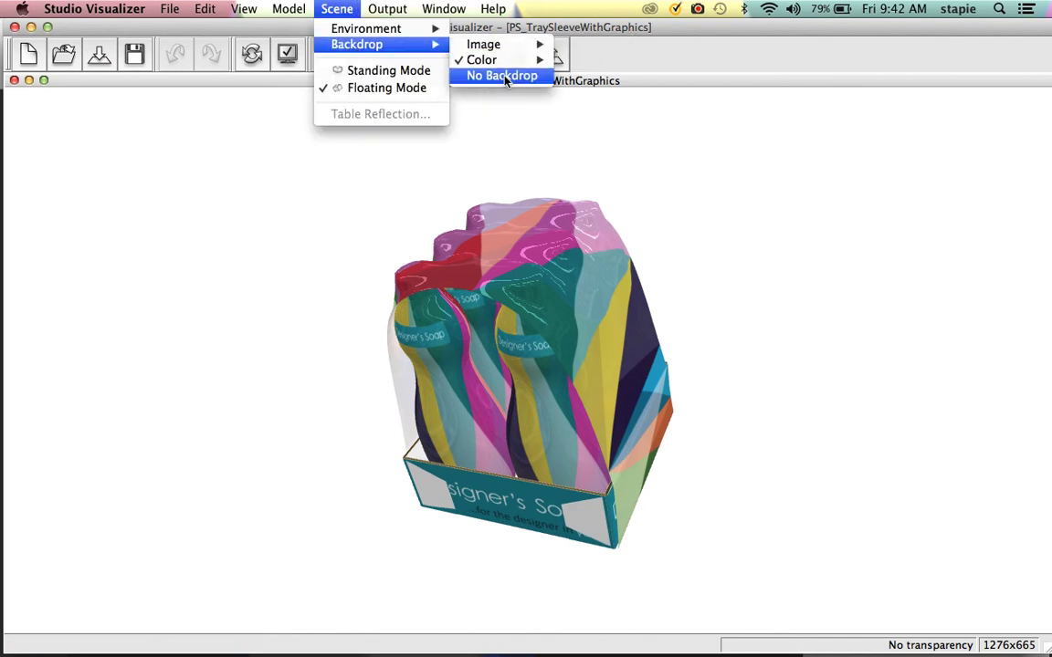
Rotate and zoom in on the multipack to examine its reflections and transparency against the supermarket shelves
mouse_move(557, 204)
left_mouse_down()
mouse_move(710, 138)
mouse_move(461, 170)
mouse_move(545, 194)
left_mouse_up()
left_click_drag(797, 186, 444, 223)
left_click_drag(623, 210, 410, 321)
scroll(685, 235, "up", 5)
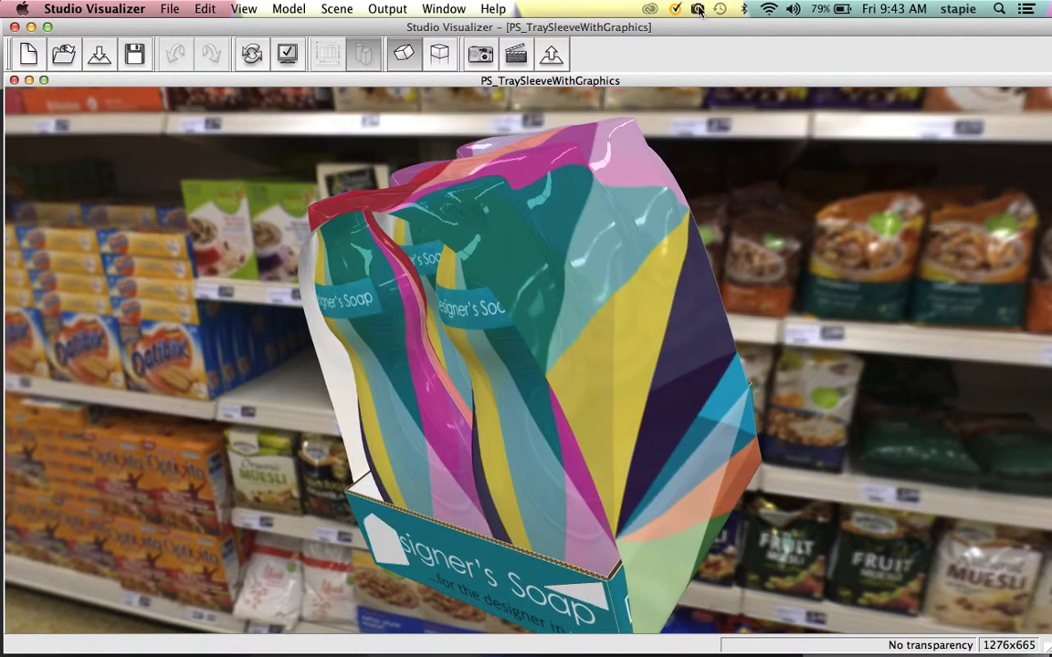
mouse_move(523, 261)
left_mouse_down()
mouse_move(557, 265)
mouse_move(511, 274)
left_mouse_up()
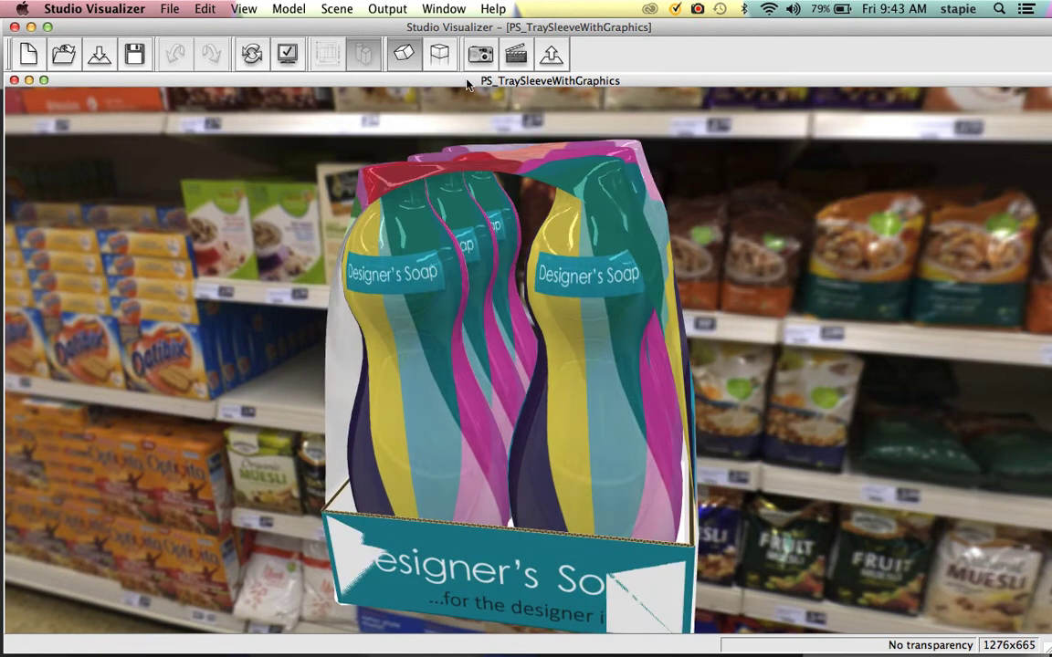
left_click(698, 9)
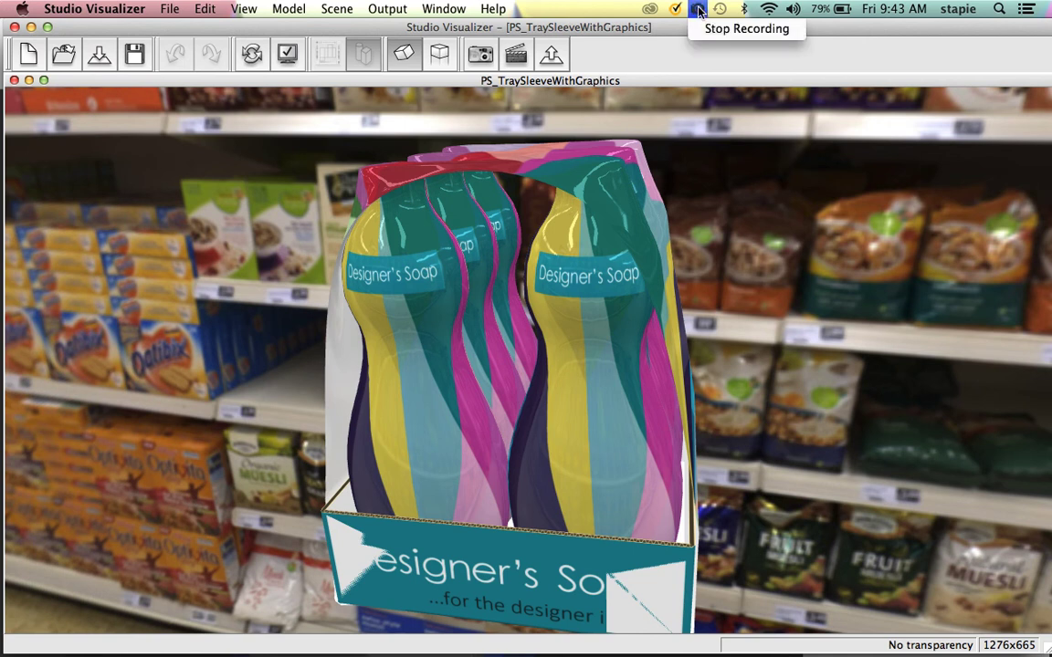